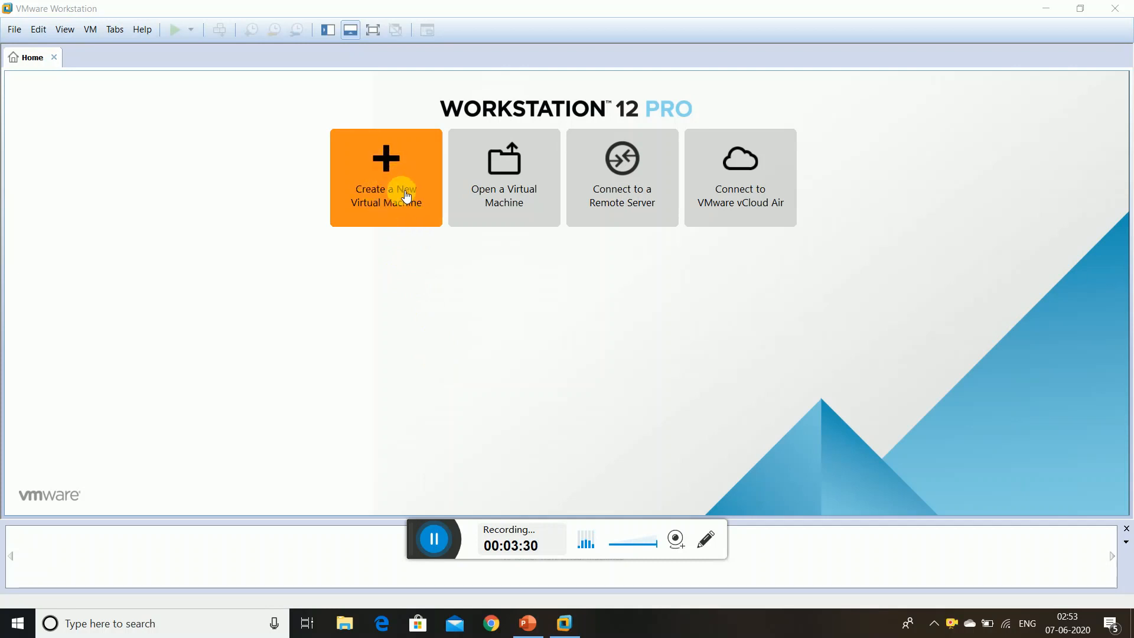
# Start a new virtual machine using the Custom (advanced) configuration
pyautogui.click(406, 196)
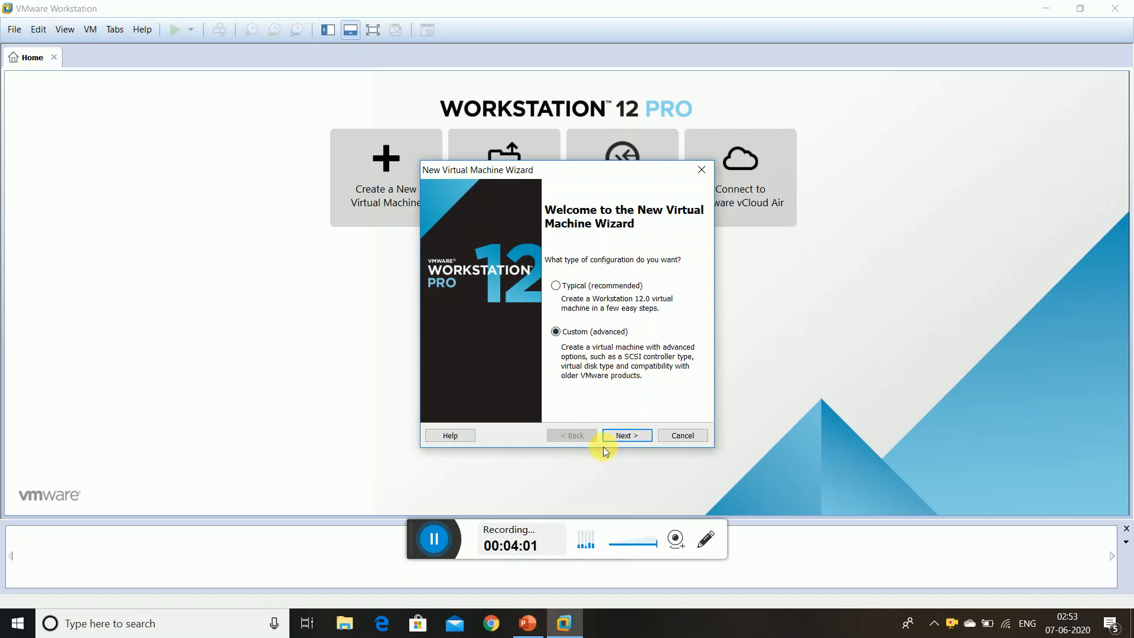
pyautogui.click(635, 438)
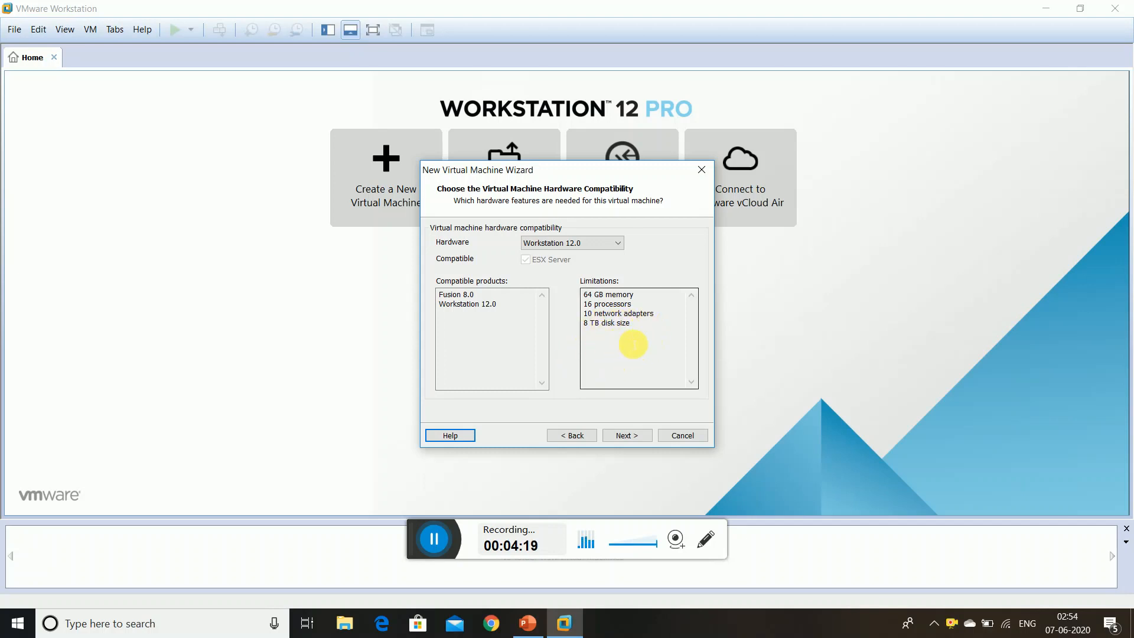
# Accept Workstation 12.0 compatibility and install from the RHEL 7.2 disc image as Red Hat Enterprise Linux 7 64-bit
pyautogui.click(627, 439)
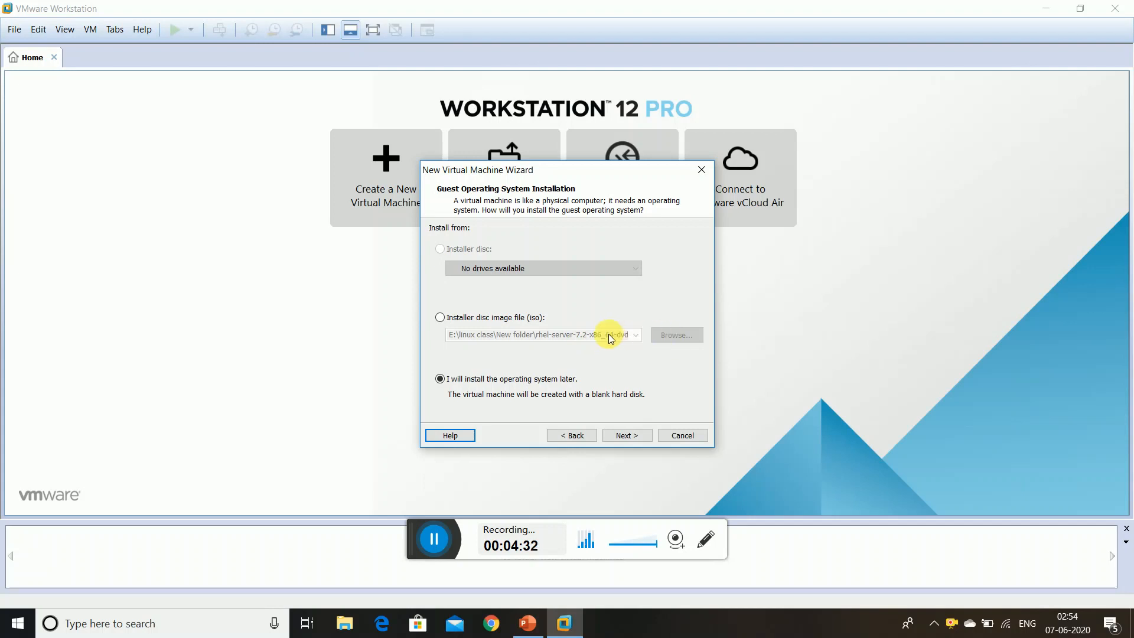
pyautogui.click(445, 319)
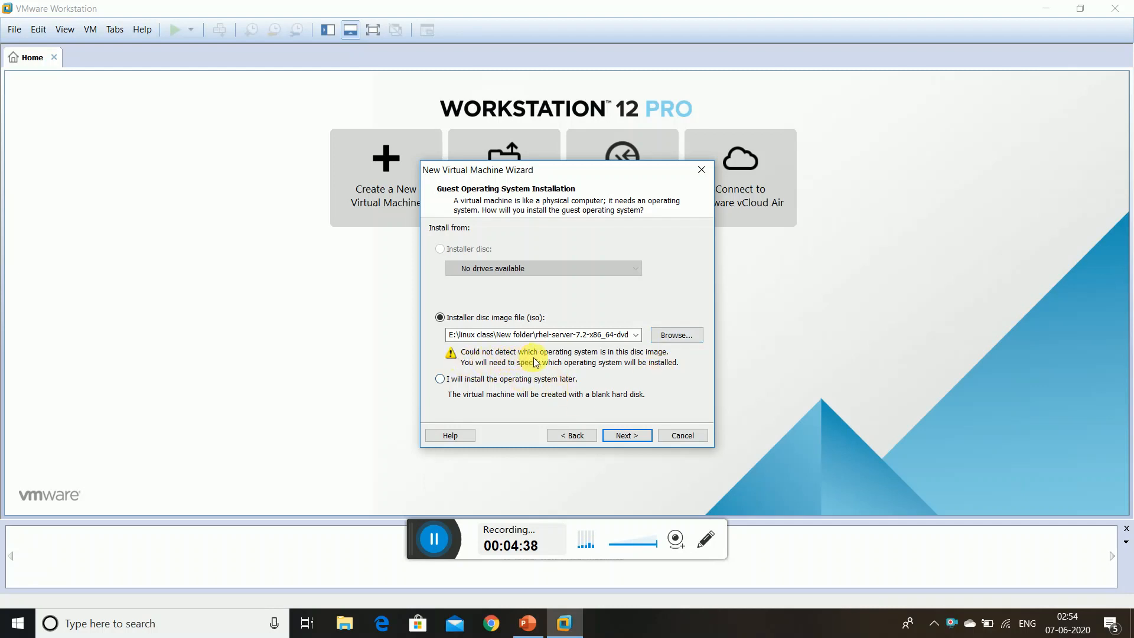
pyautogui.click(635, 435)
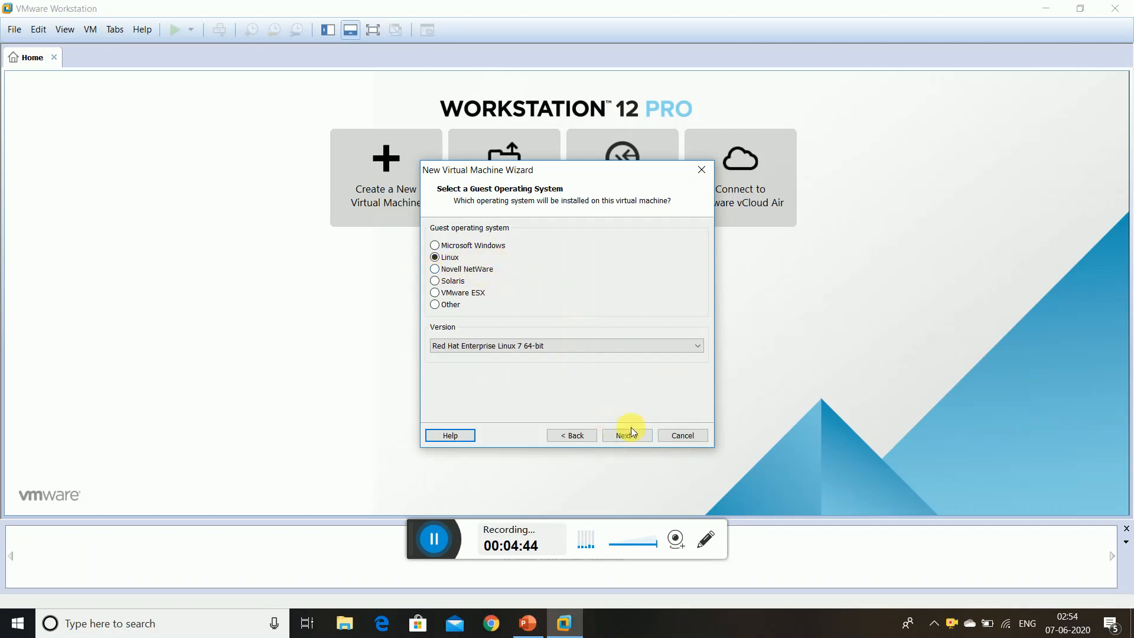
pyautogui.click(647, 441)
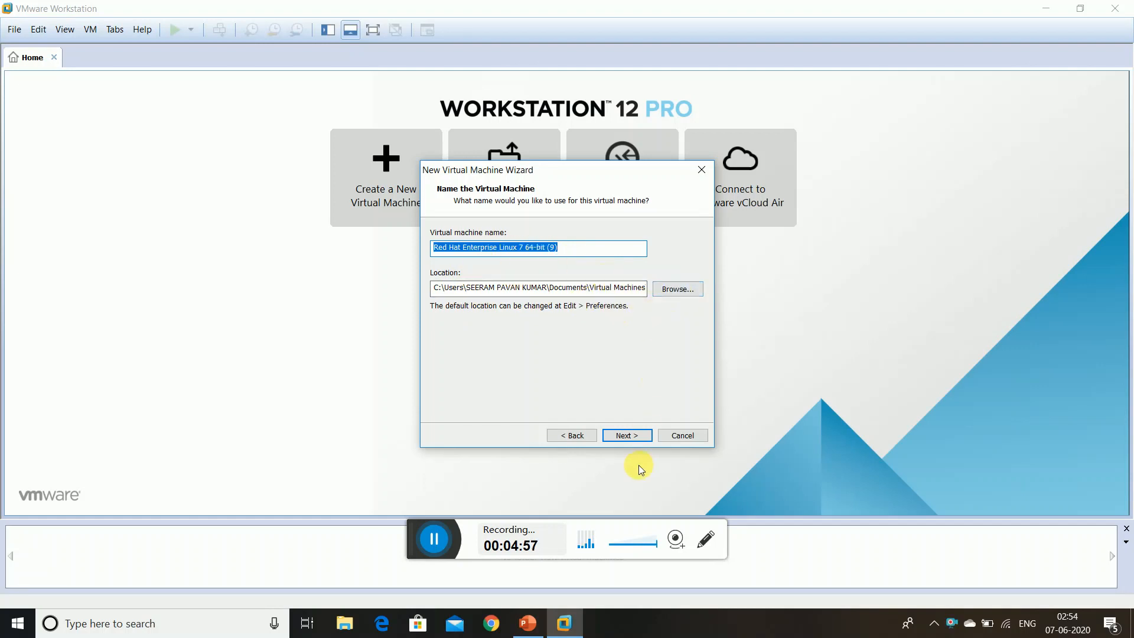
# Accept the default VM name and location, one processor core and 2048 MB of memory
pyautogui.click(633, 435)
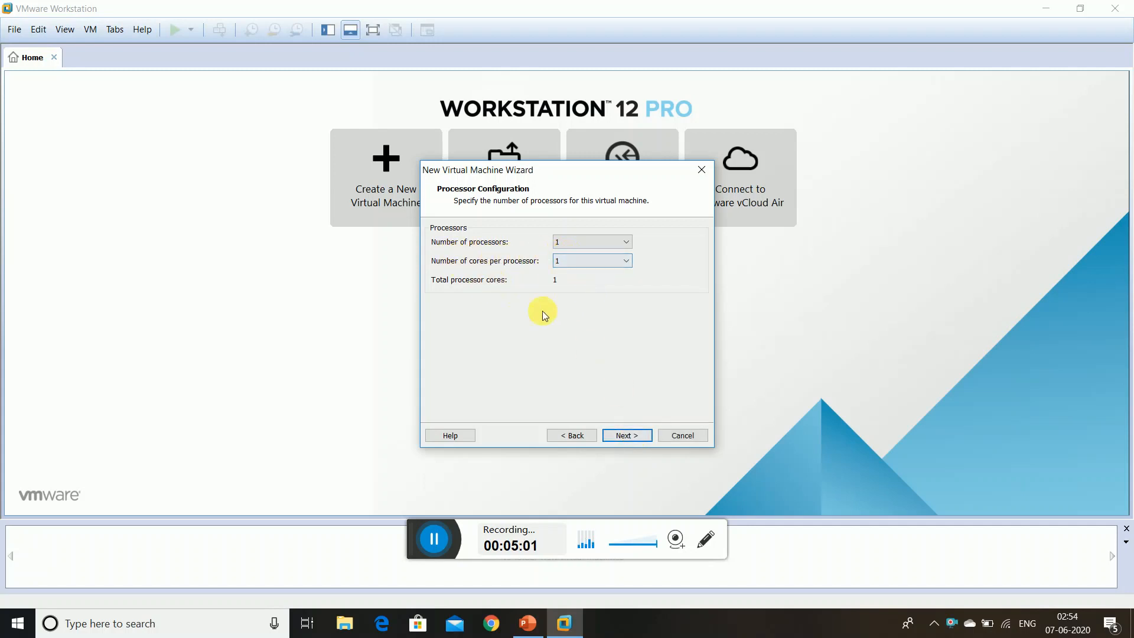
pyautogui.click(619, 435)
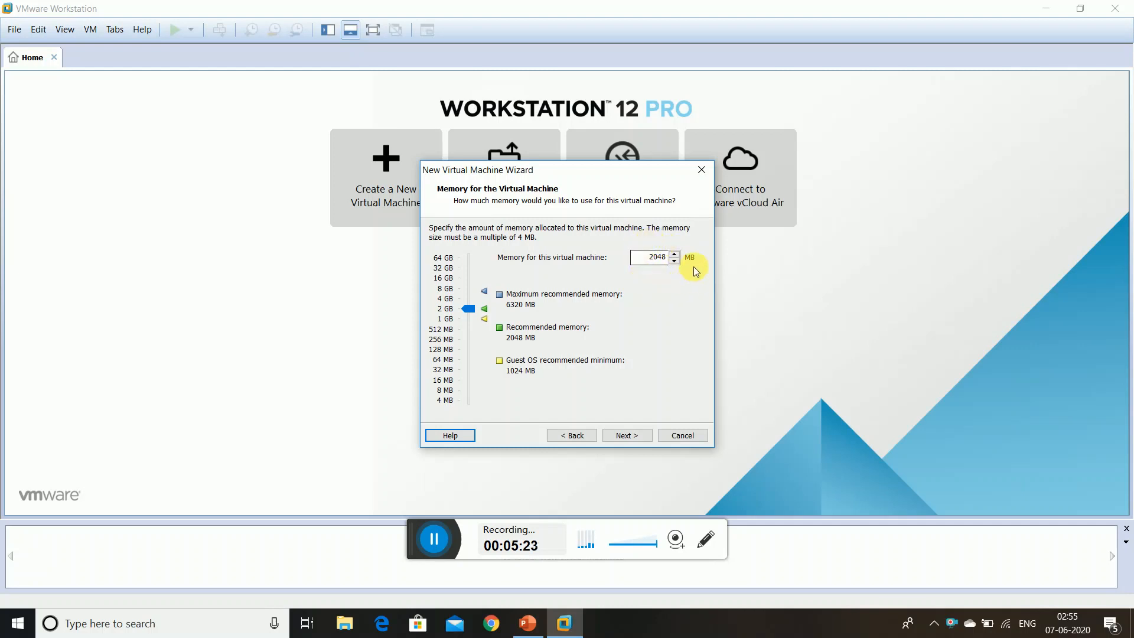
pyautogui.click(637, 437)
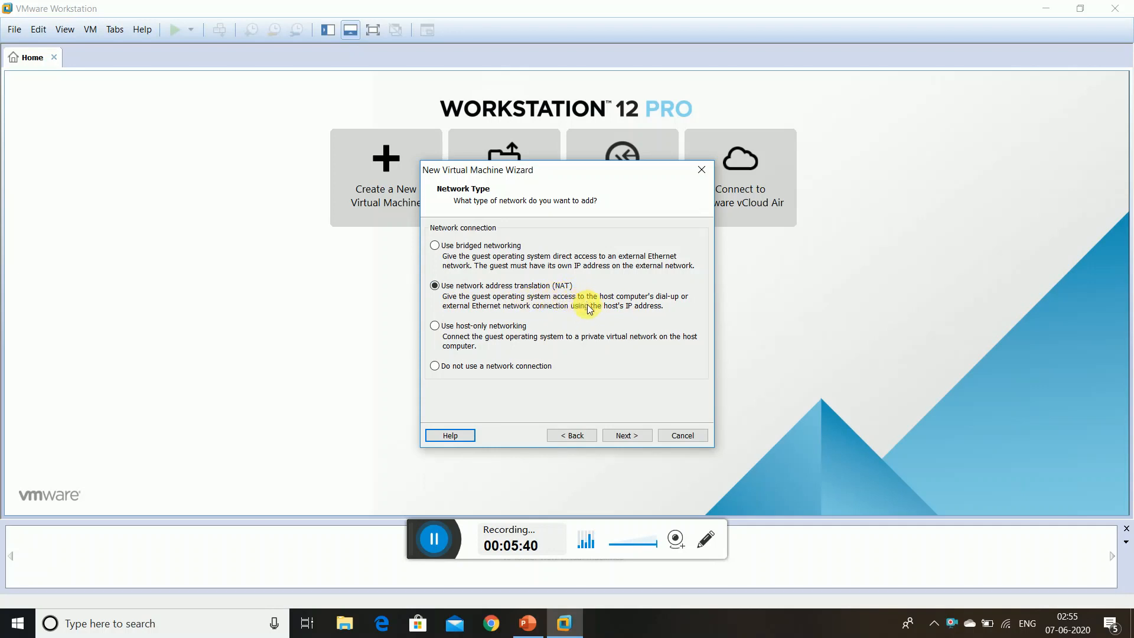
# Accept NAT, the LSI Logic controller, SCSI disk type and a new 20 GB split disk with default file name
pyautogui.click(629, 436)
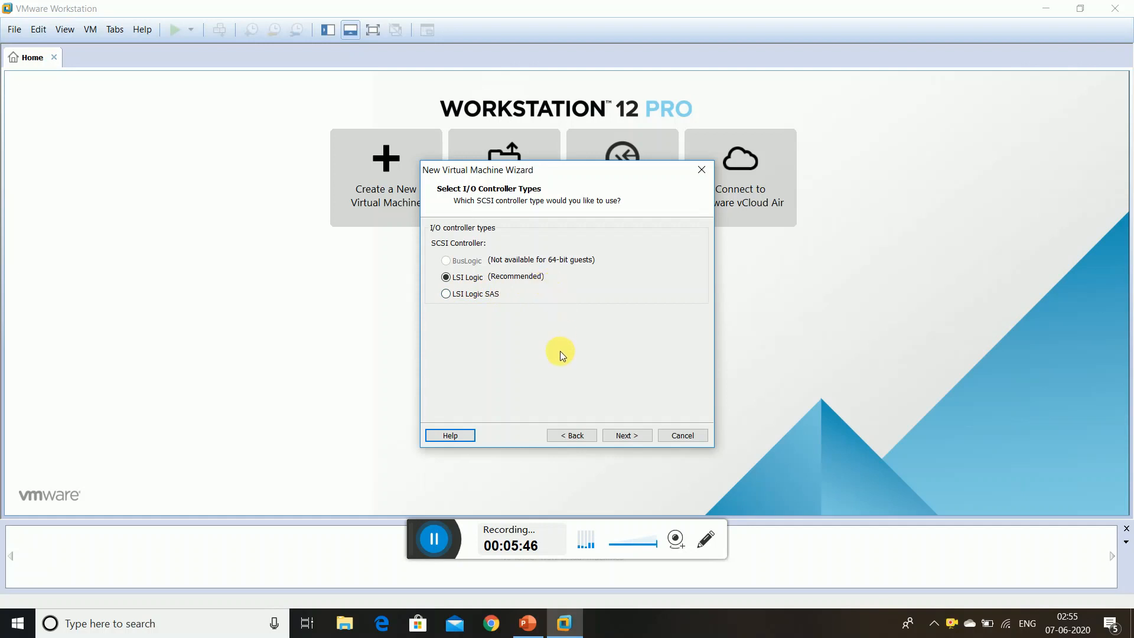
pyautogui.click(628, 434)
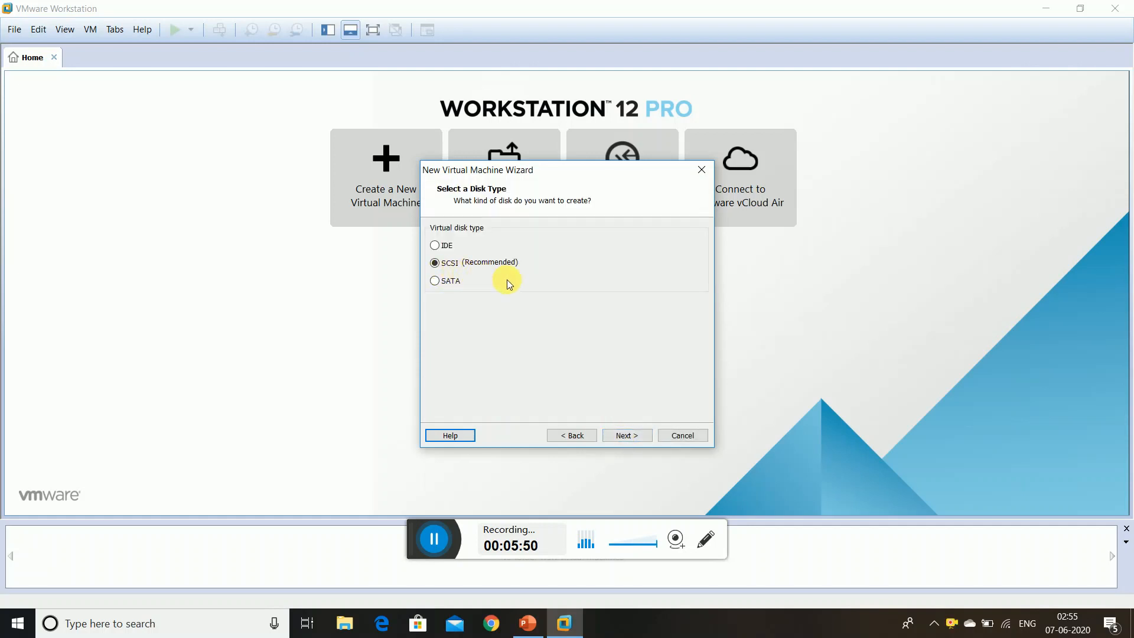
pyautogui.click(635, 431)
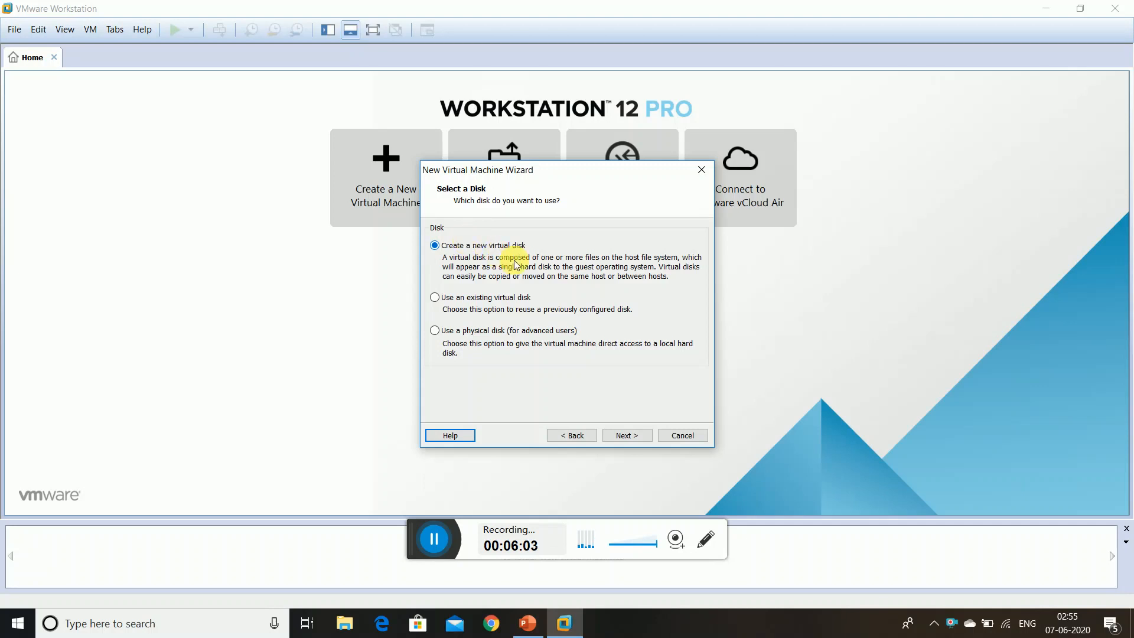
pyautogui.click(628, 436)
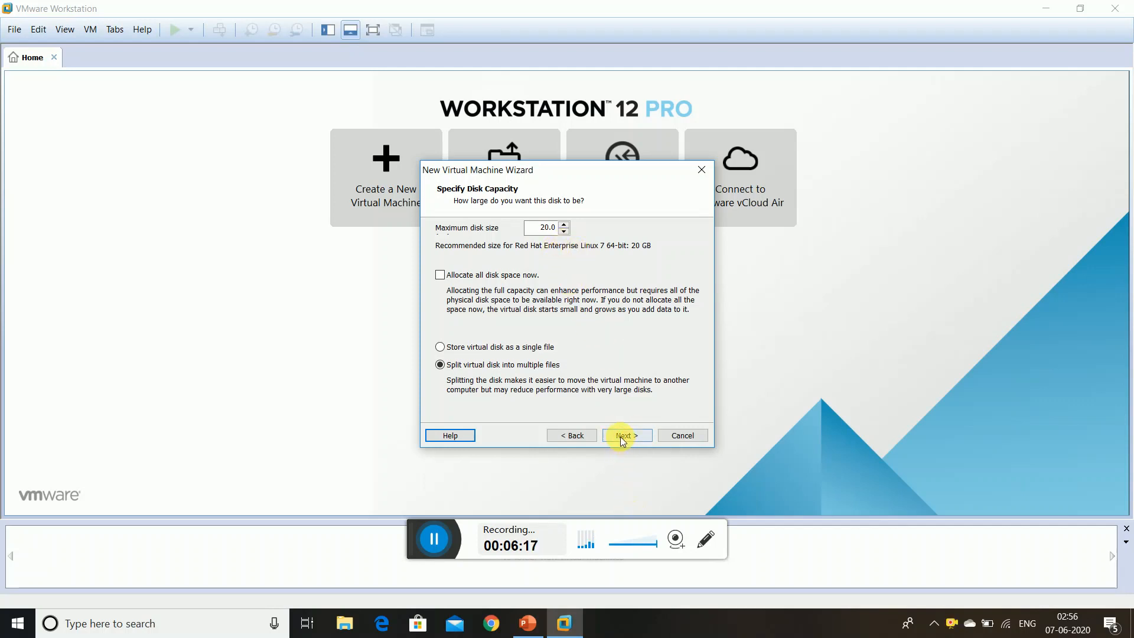
pyautogui.click(620, 435)
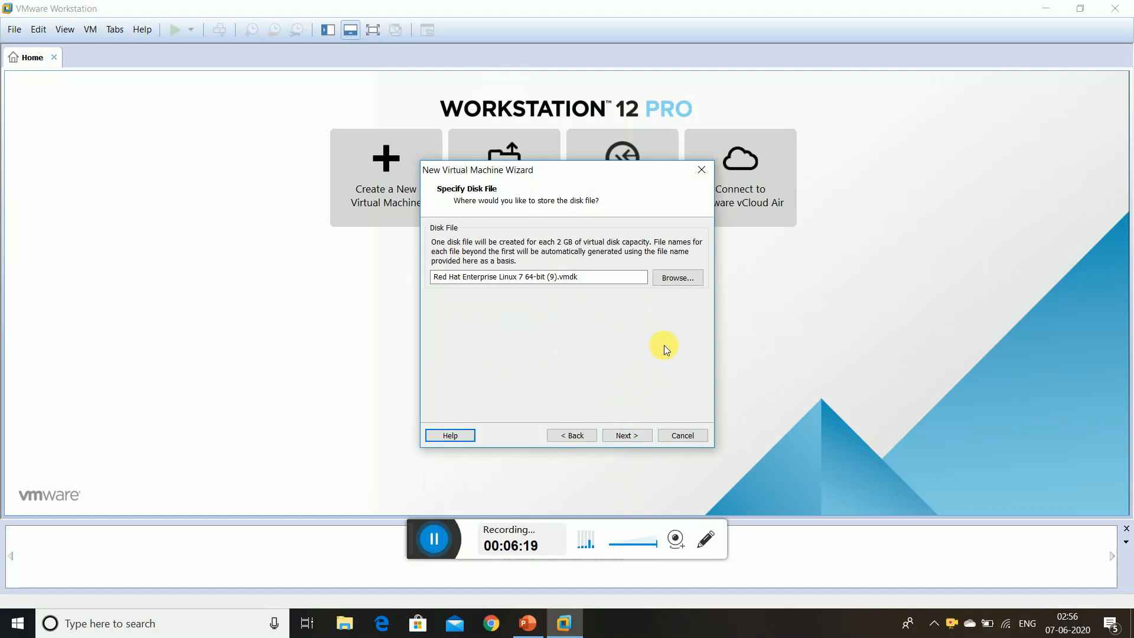
pyautogui.click(629, 437)
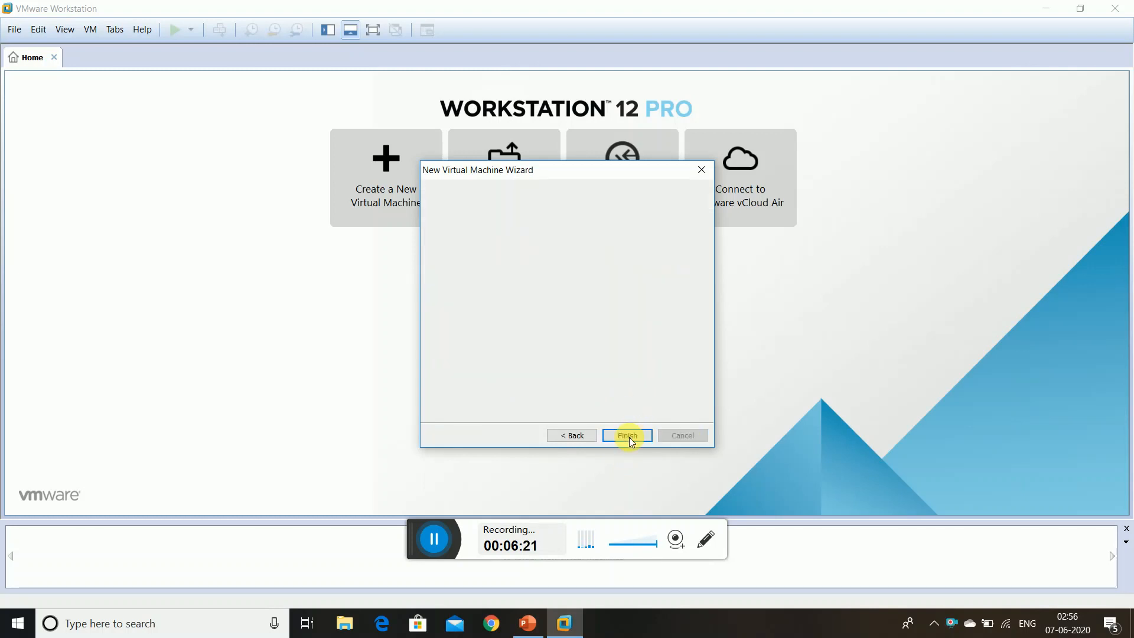
# Finish the wizard to create the Red Hat Enterprise Linux 7 64-bit (9) virtual machine
pyautogui.click(627, 435)
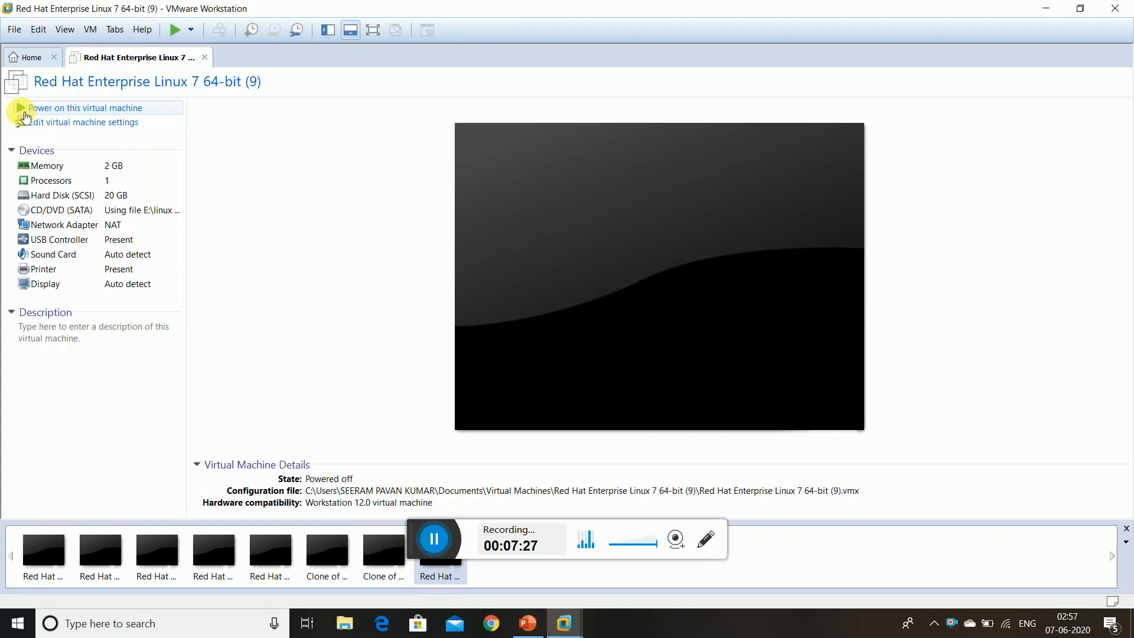
# Power on the new RHEL 7 virtual machine
pyautogui.click(25, 116)
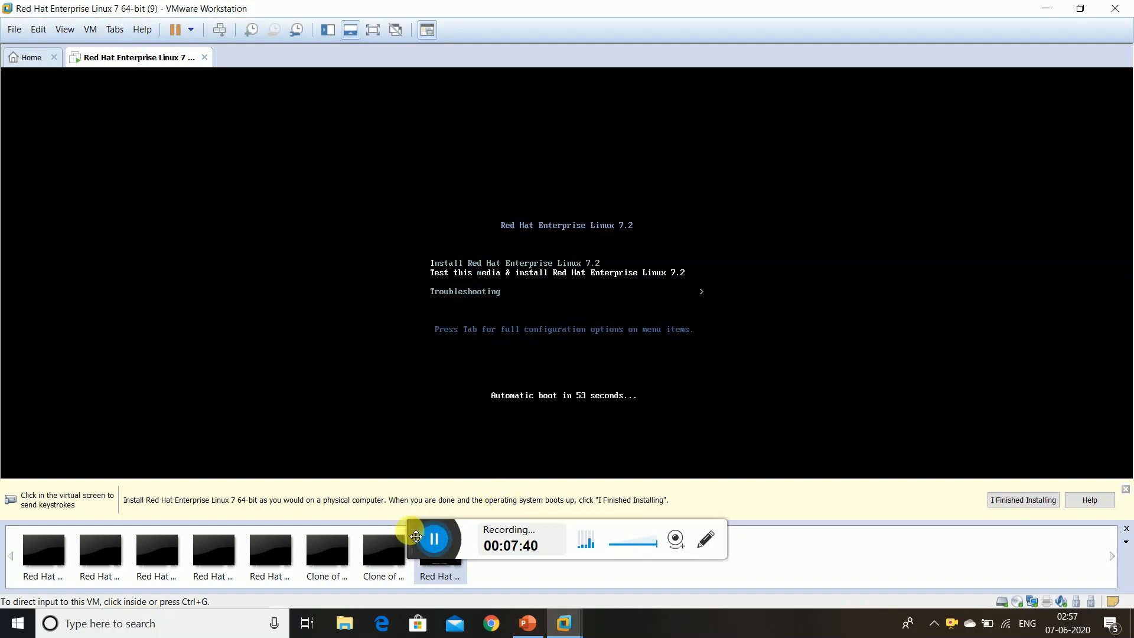
# Dismiss the install hint and continue past the installer's English (United States) language screen
pyautogui.moveTo(416, 530); pyautogui.dragTo(822, 546)
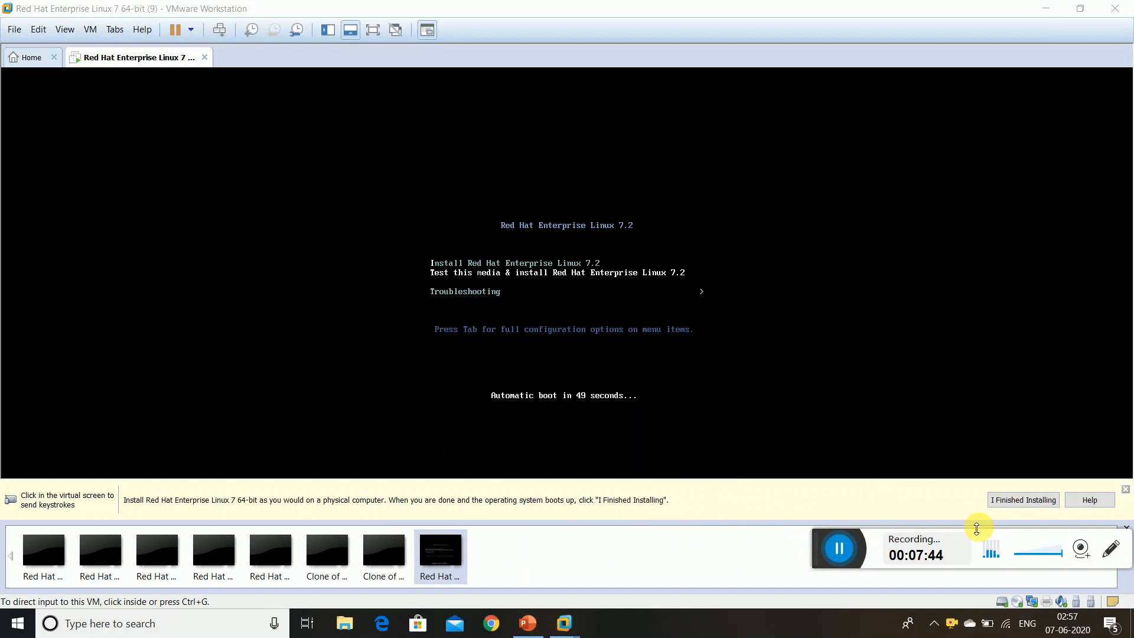
pyautogui.click(1125, 489)
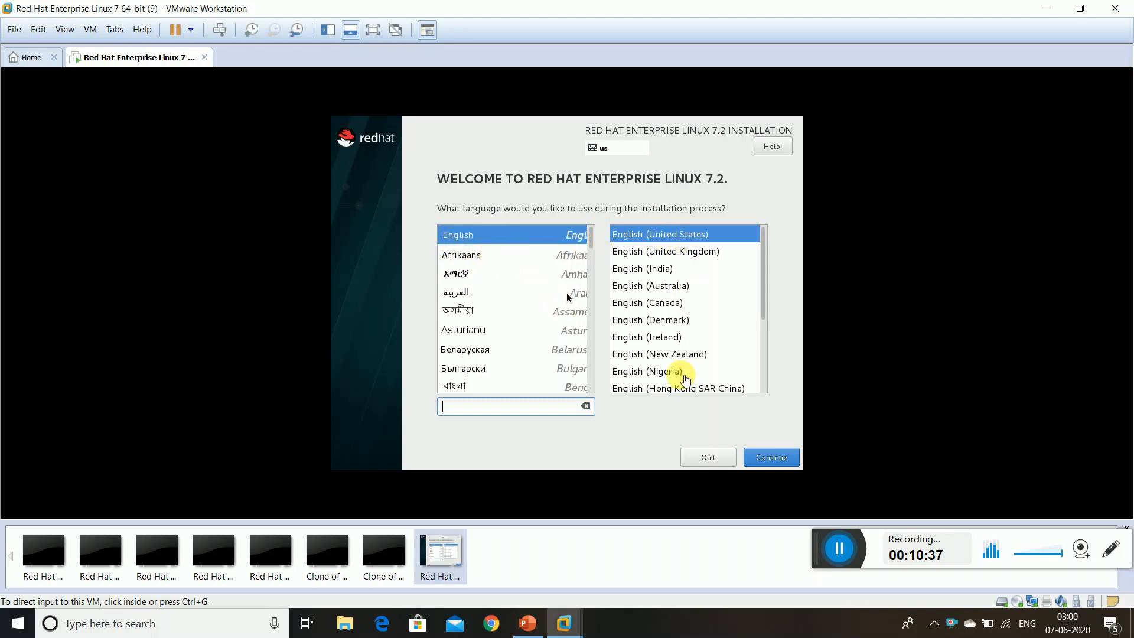
pyautogui.click(767, 457)
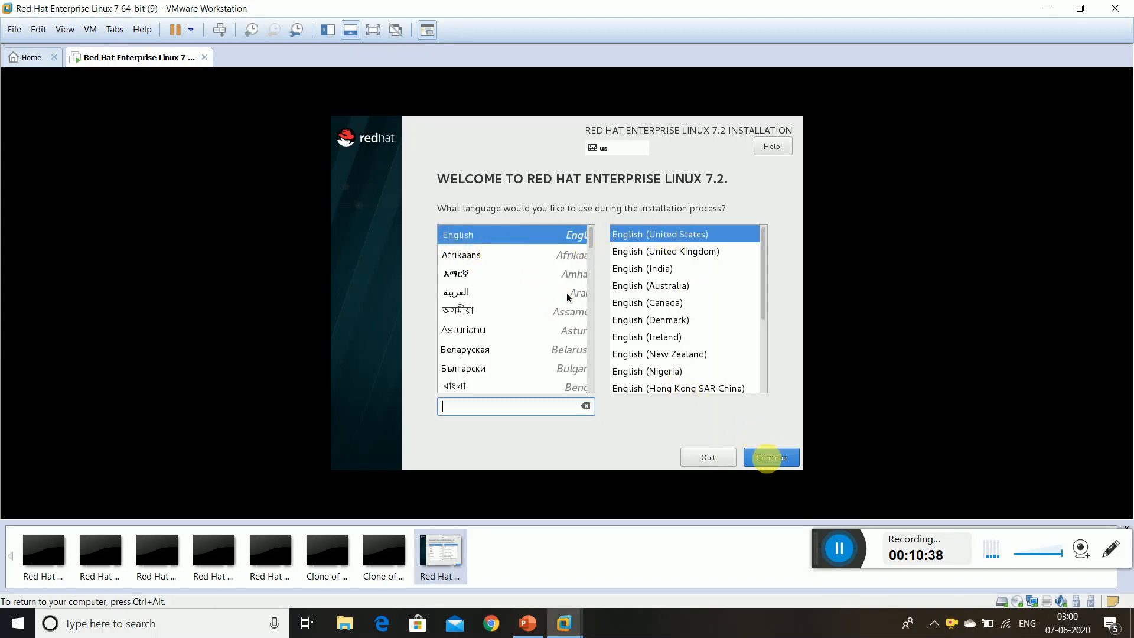
pyautogui.hotkey('ctrl', 'alt')
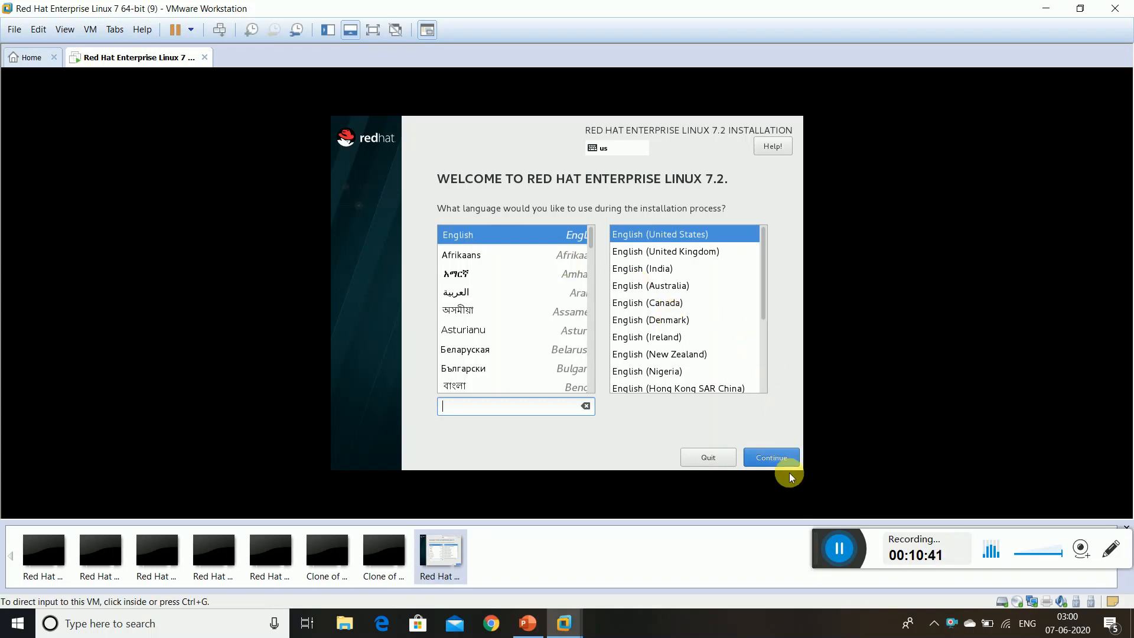
pyautogui.click(788, 465)
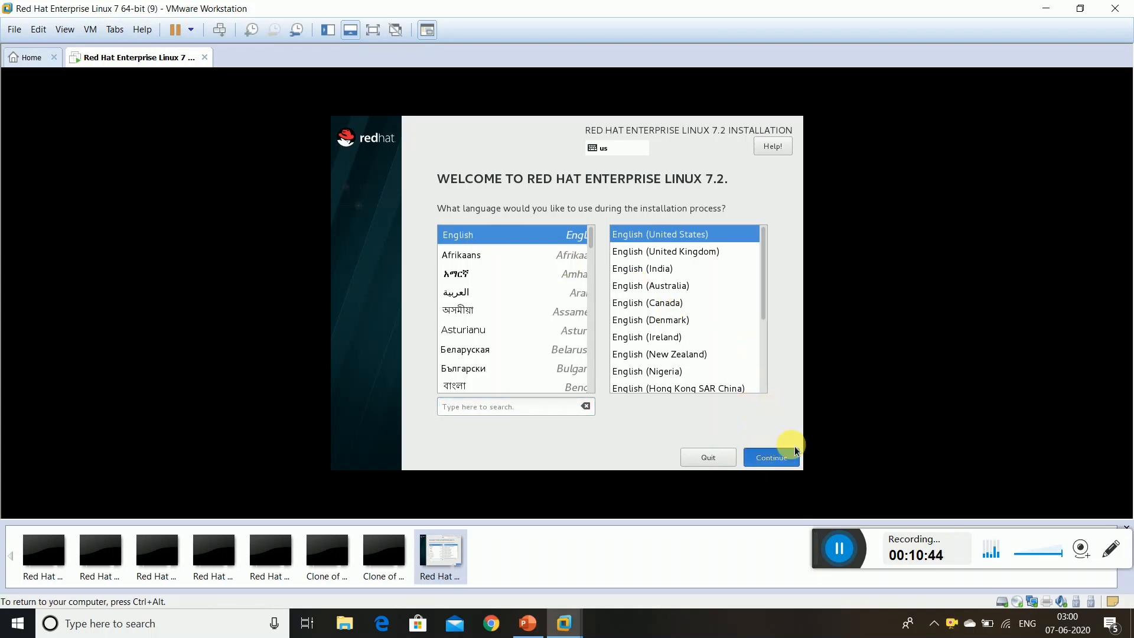
pyautogui.click(771, 459)
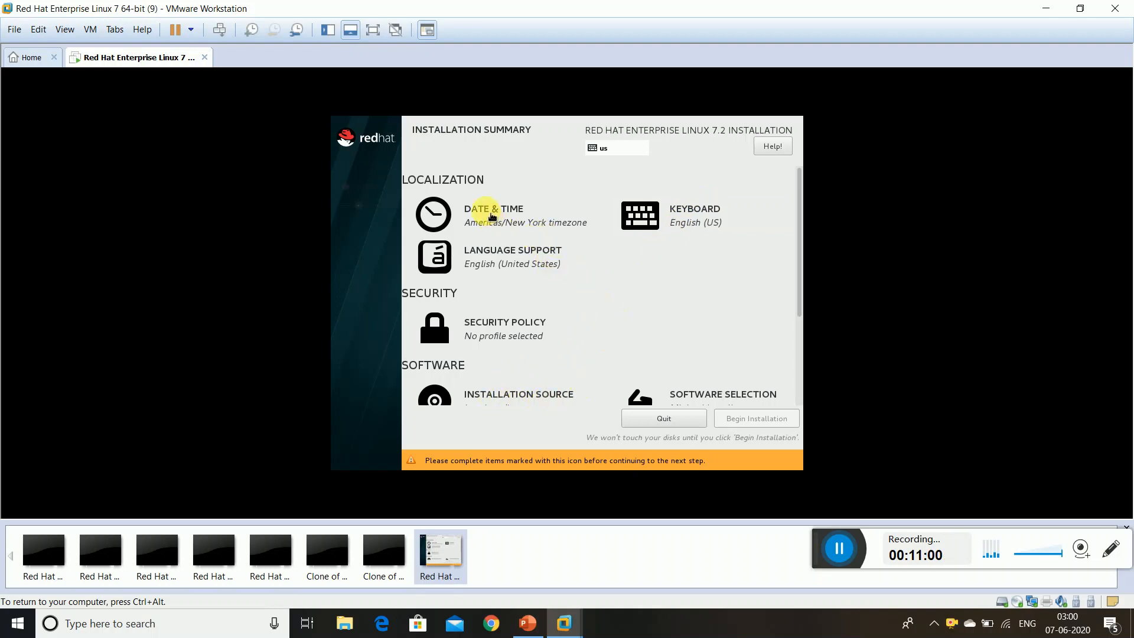
# Set the installer's timezone to Asia/Kolkata by picking India on the world map
pyautogui.click(490, 214)
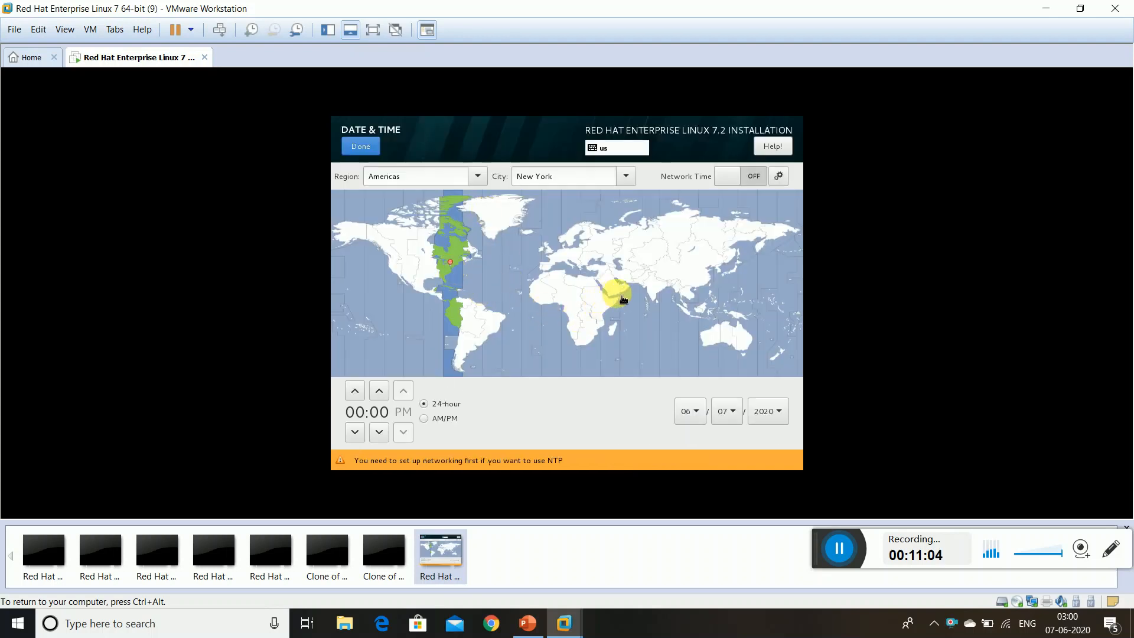
pyautogui.click(660, 288)
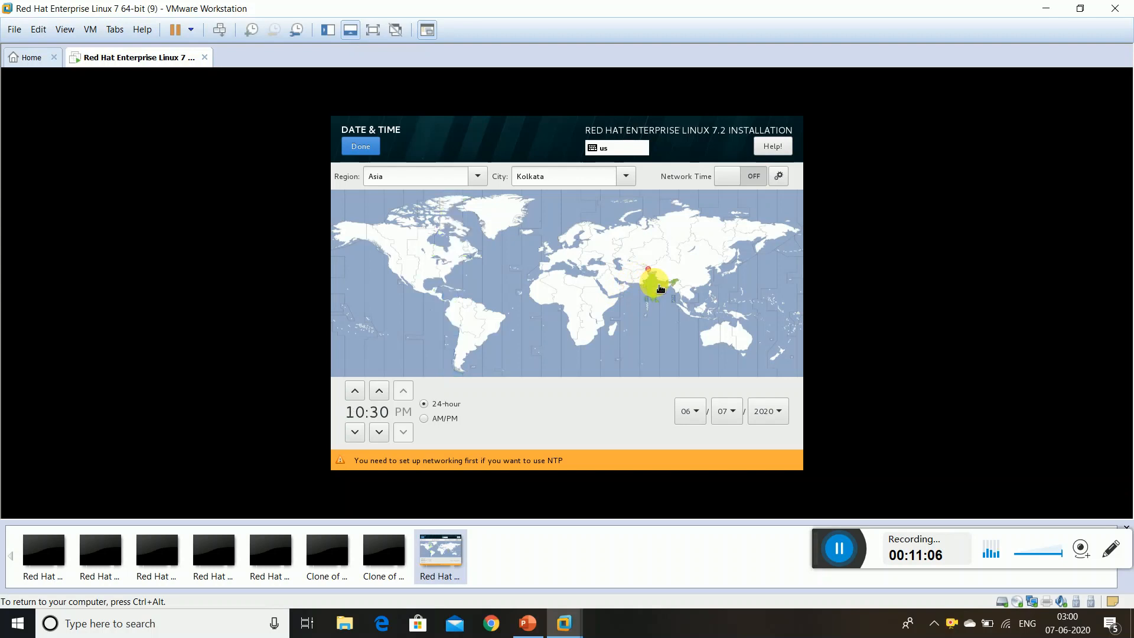
pyautogui.click(660, 299)
pyautogui.click(653, 287)
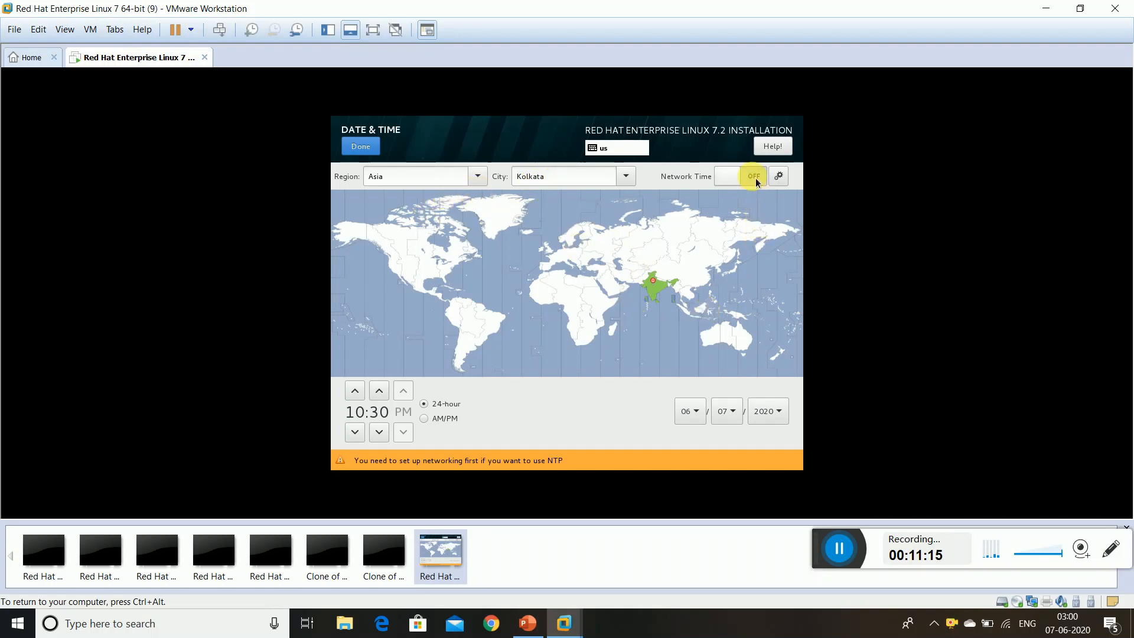
pyautogui.click(372, 150)
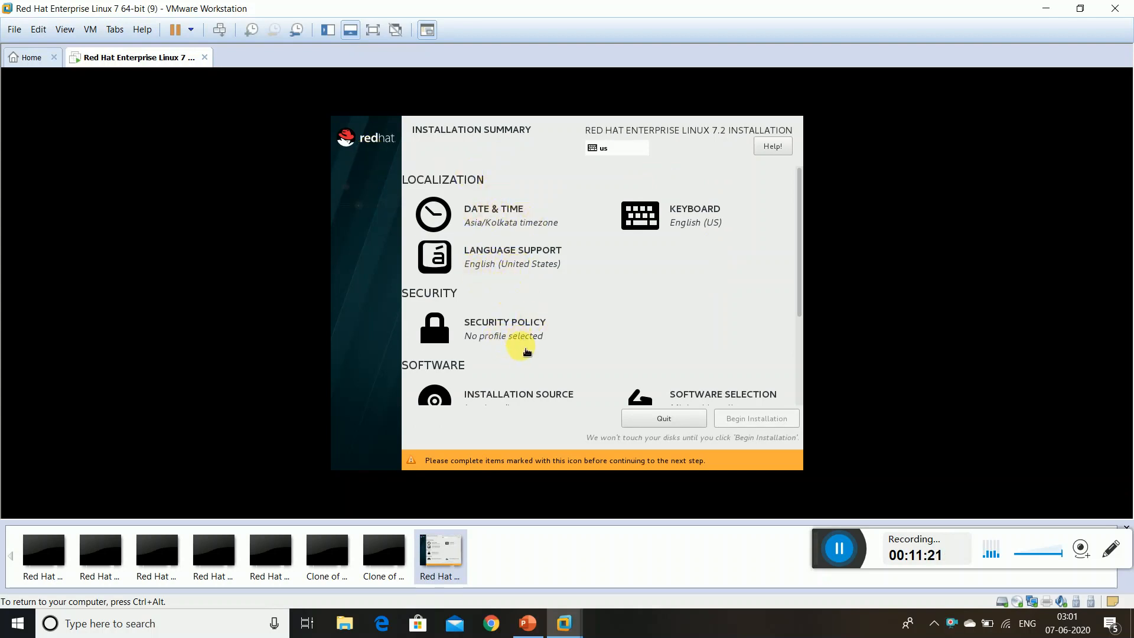
pyautogui.click(546, 394)
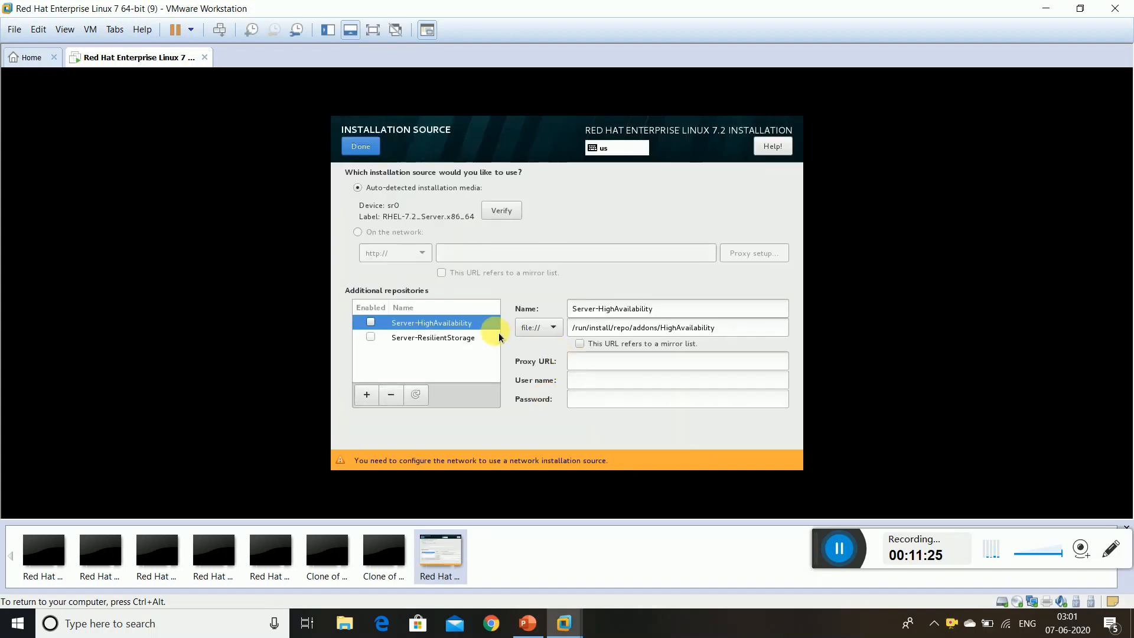
# Keep the auto-detected RHEL-7.2 source and confirm the 20 GiB disk as installation destination
pyautogui.click(366, 146)
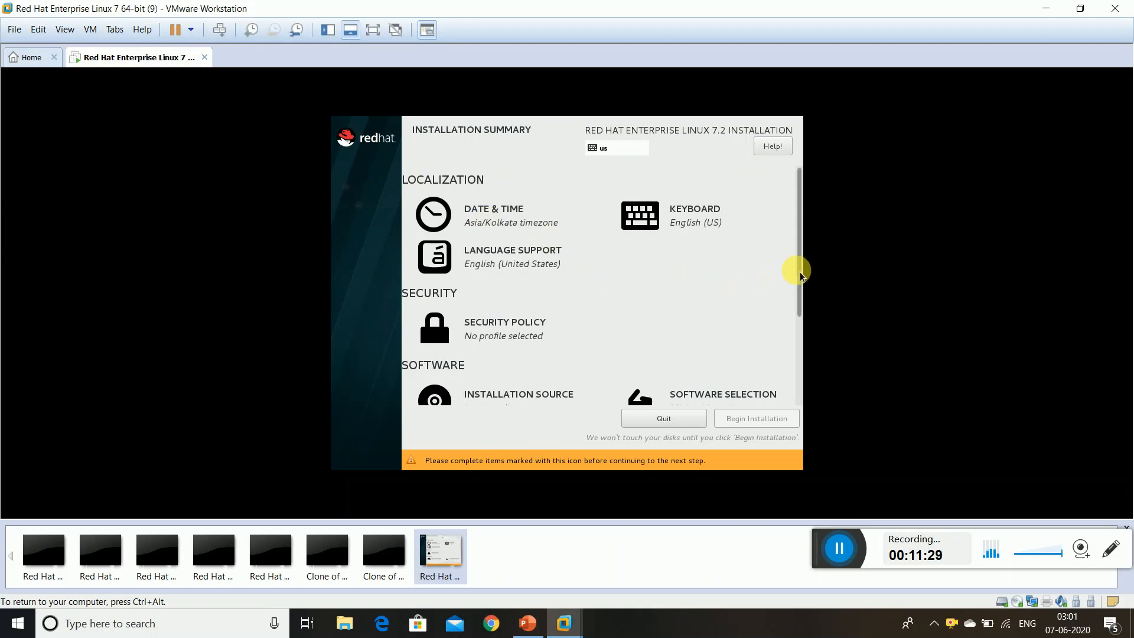
pyautogui.moveTo(800, 276); pyautogui.dragTo(800, 335)
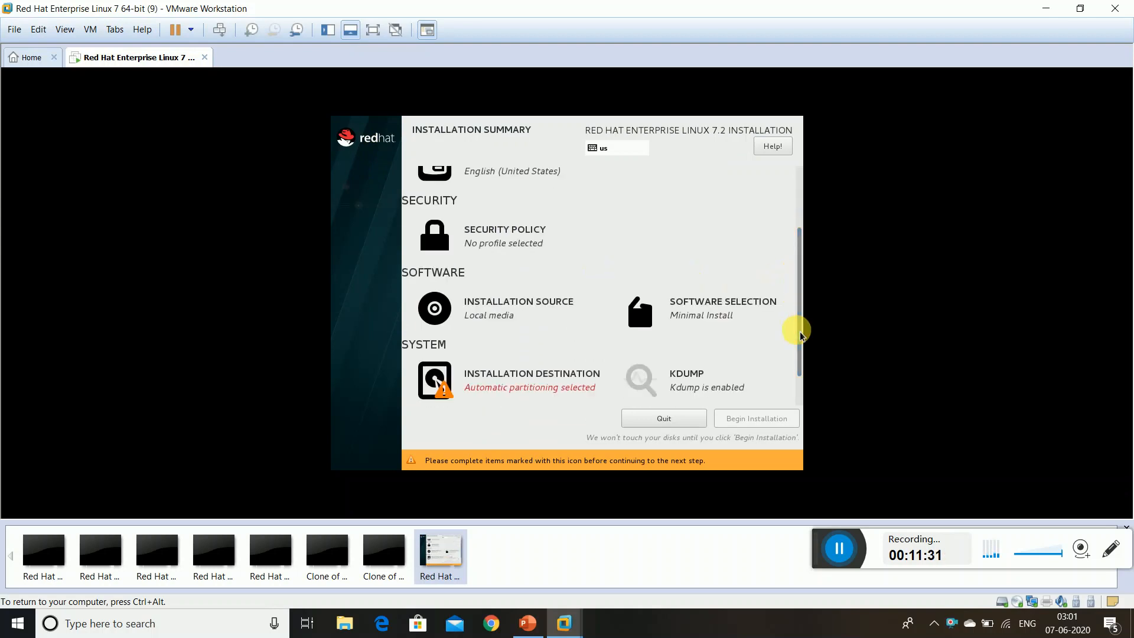
pyautogui.click(524, 384)
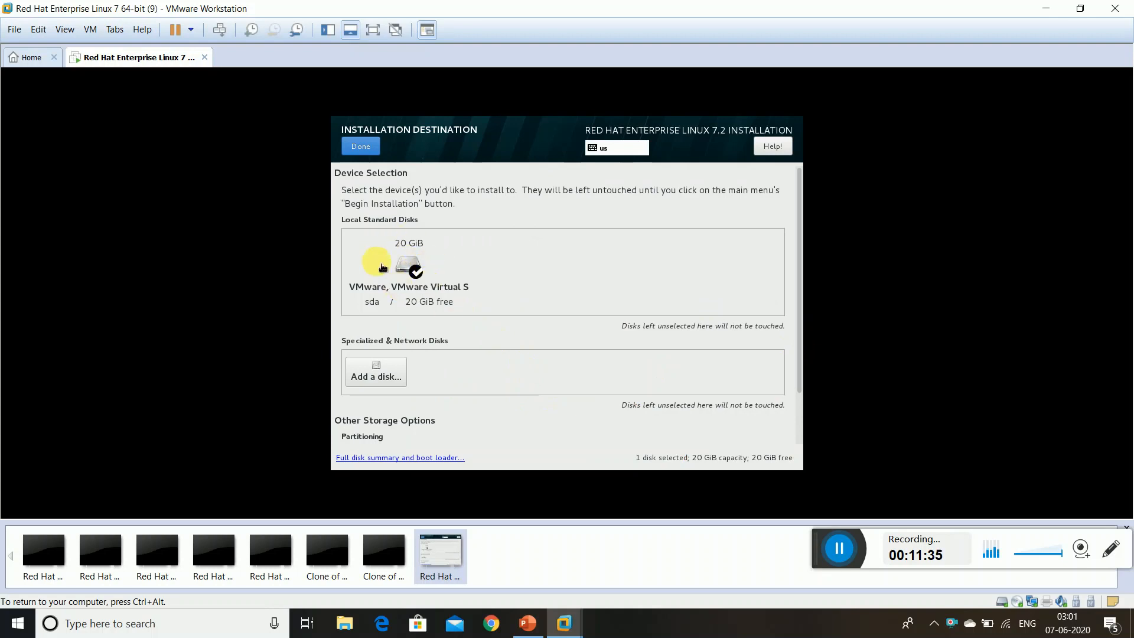
pyautogui.click(410, 279)
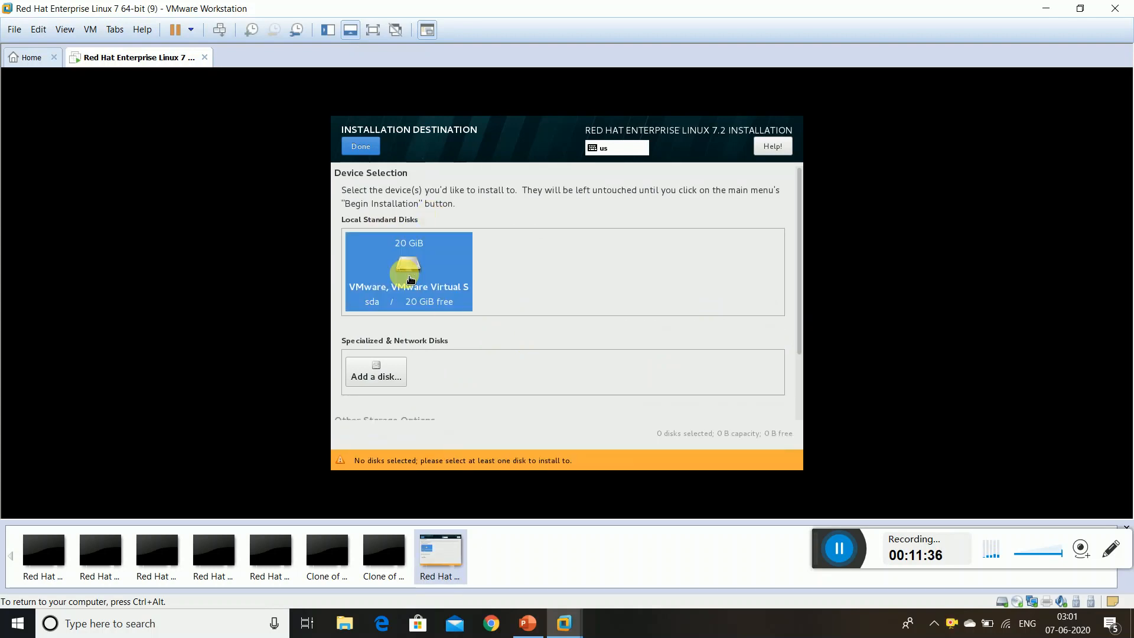
pyautogui.click(378, 148)
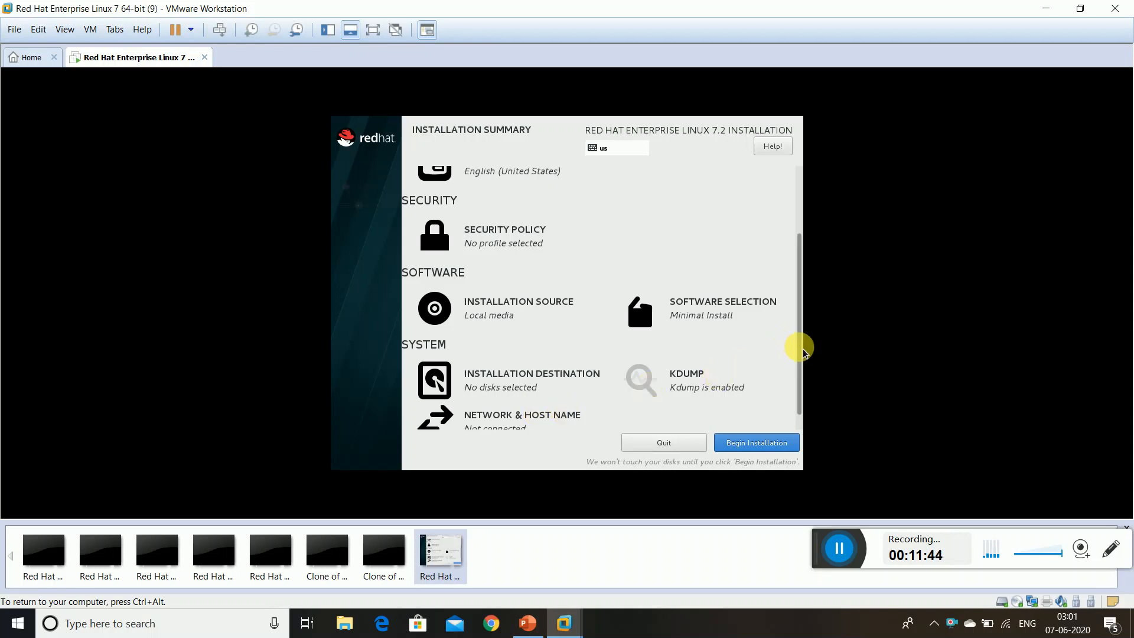
pyautogui.scroll(-1, 803, 352)
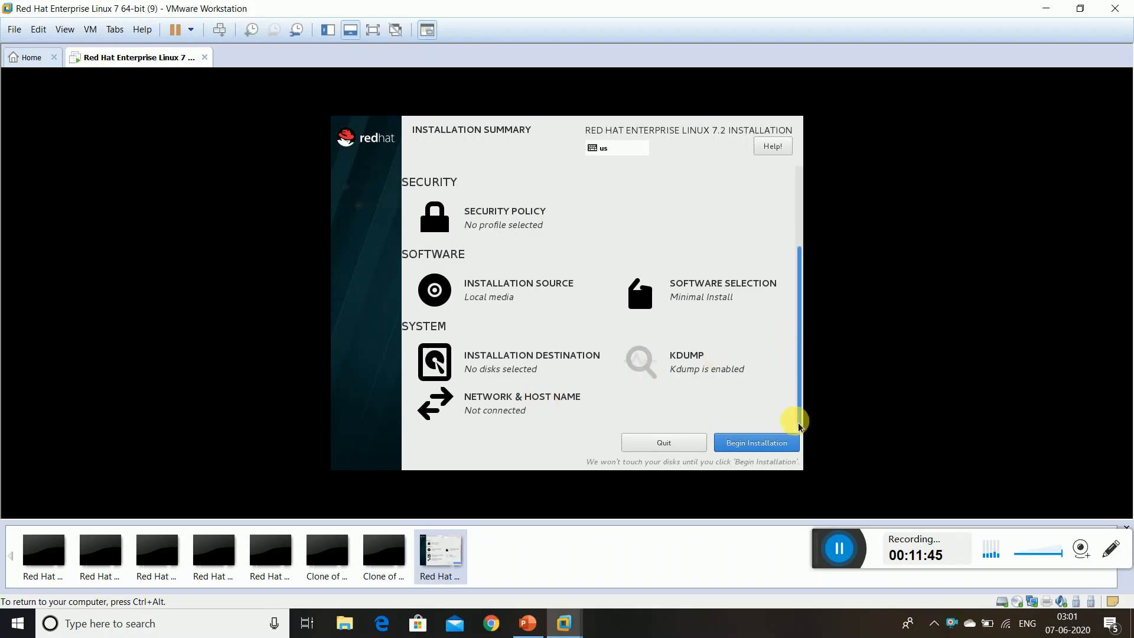
# Leave the Ethernet connection off in network settings and begin the RHEL installation
pyautogui.click(506, 413)
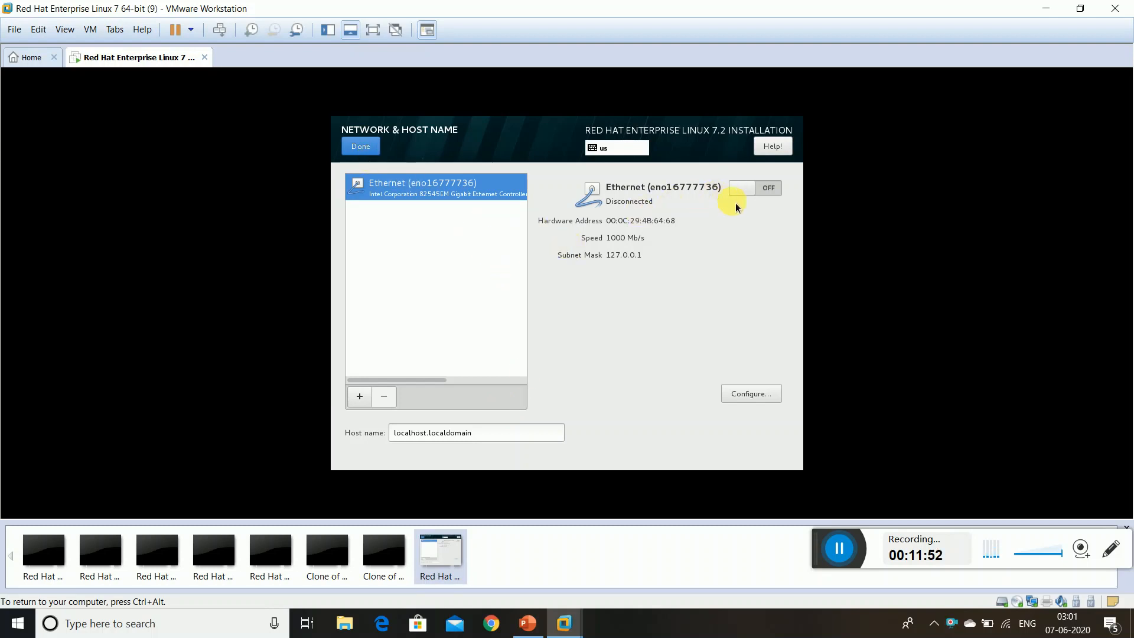
pyautogui.click(750, 191)
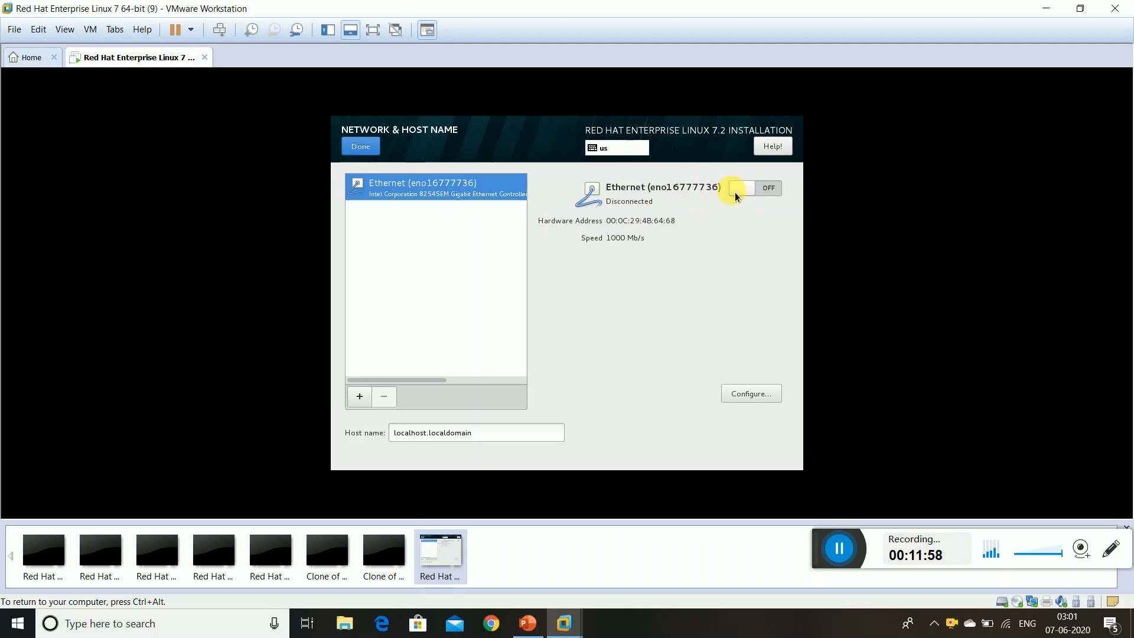
pyautogui.click(735, 194)
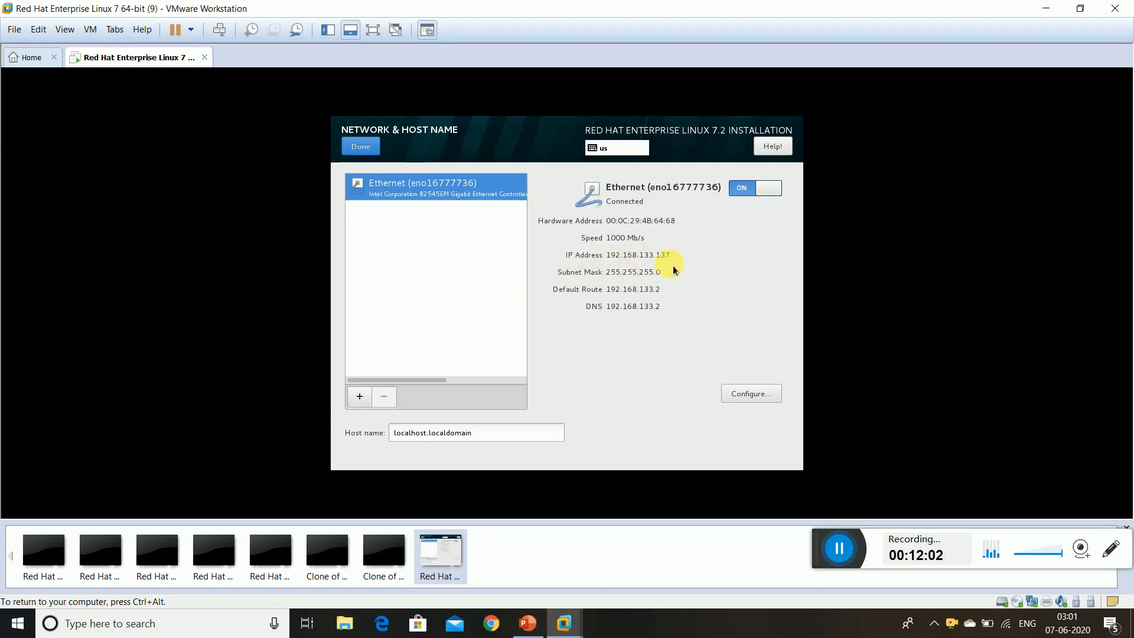
pyautogui.click(744, 192)
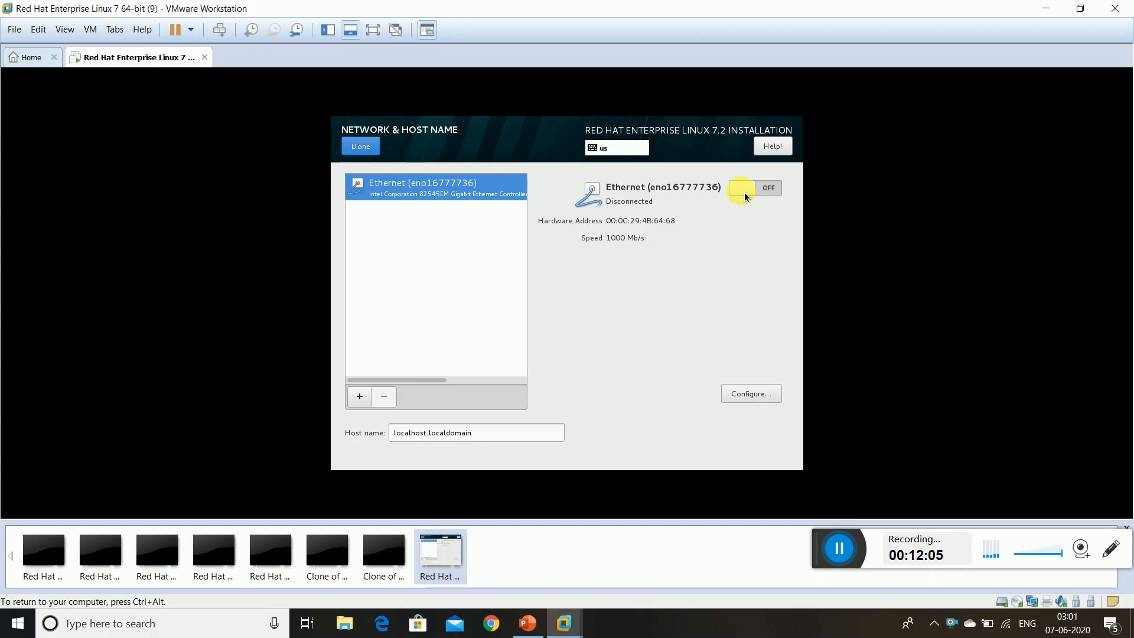
pyautogui.click(370, 152)
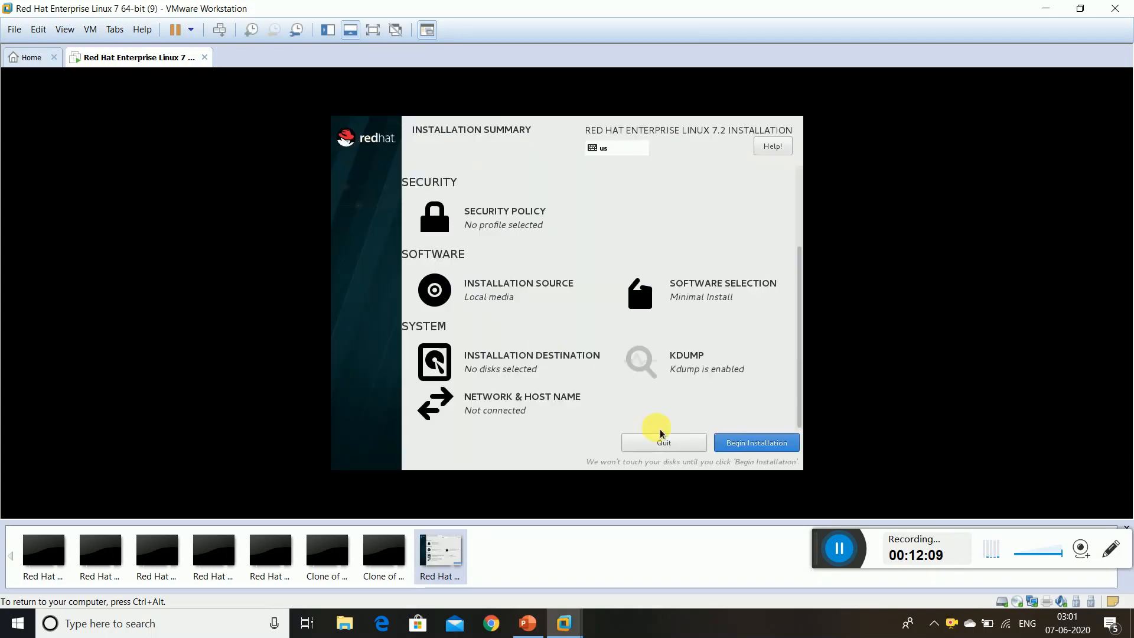
pyautogui.click(745, 447)
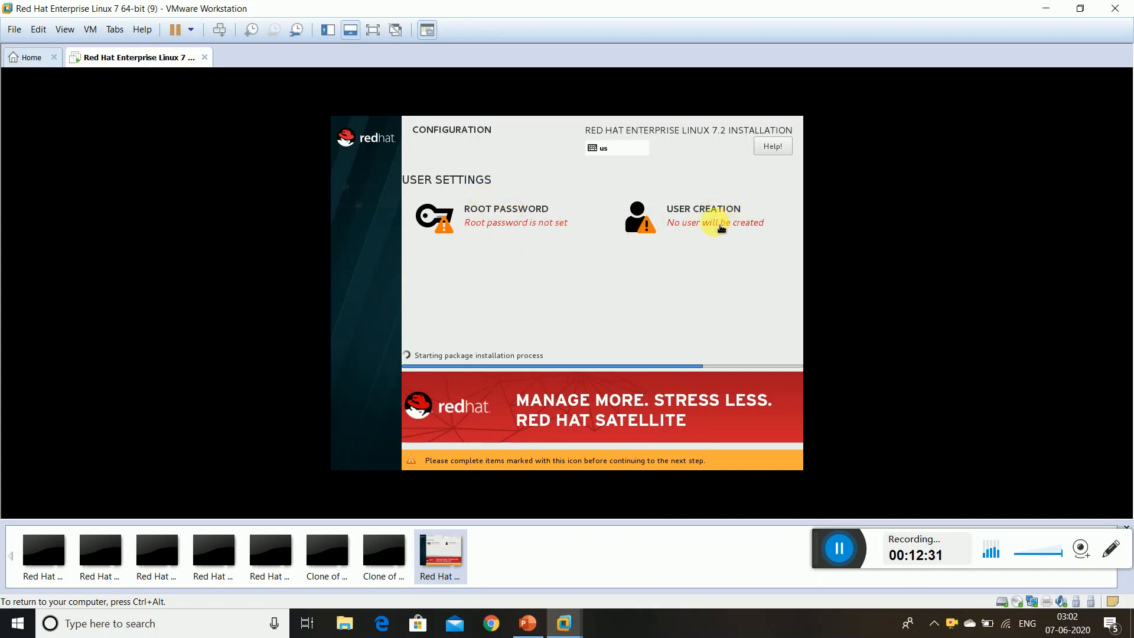
# Open the ROOT PASSWORD settings from the installer's Configuration screen during package installation
pyautogui.click(500, 220)
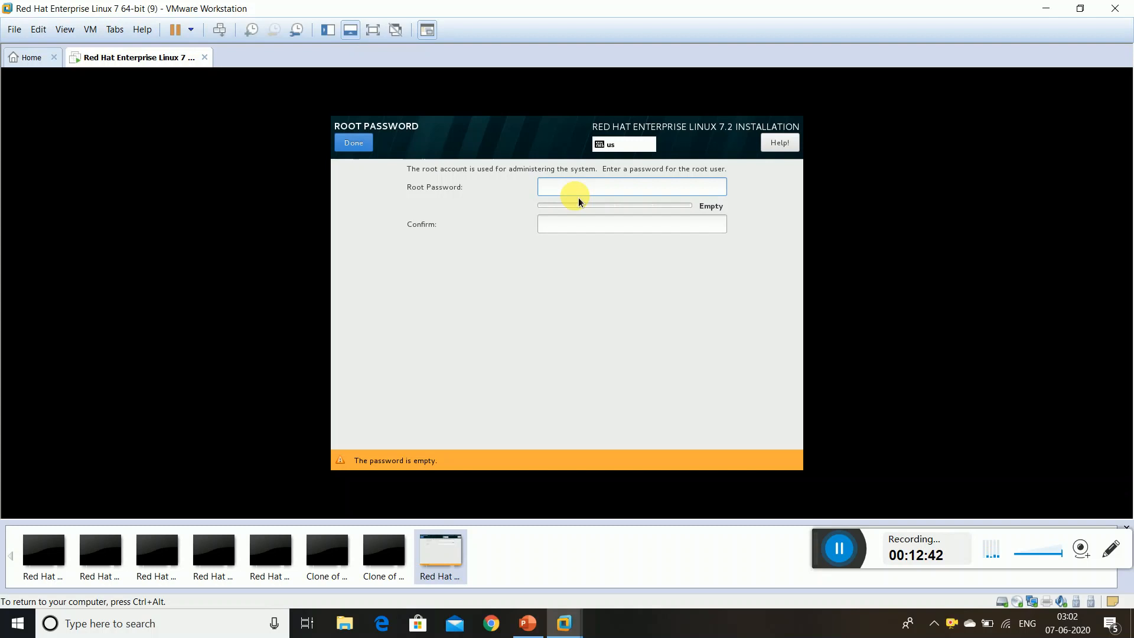
# Enter the root password in Root Password and Confirm, fix the mismatch, and accept it despite the weak warning
pyautogui.write('redhat')
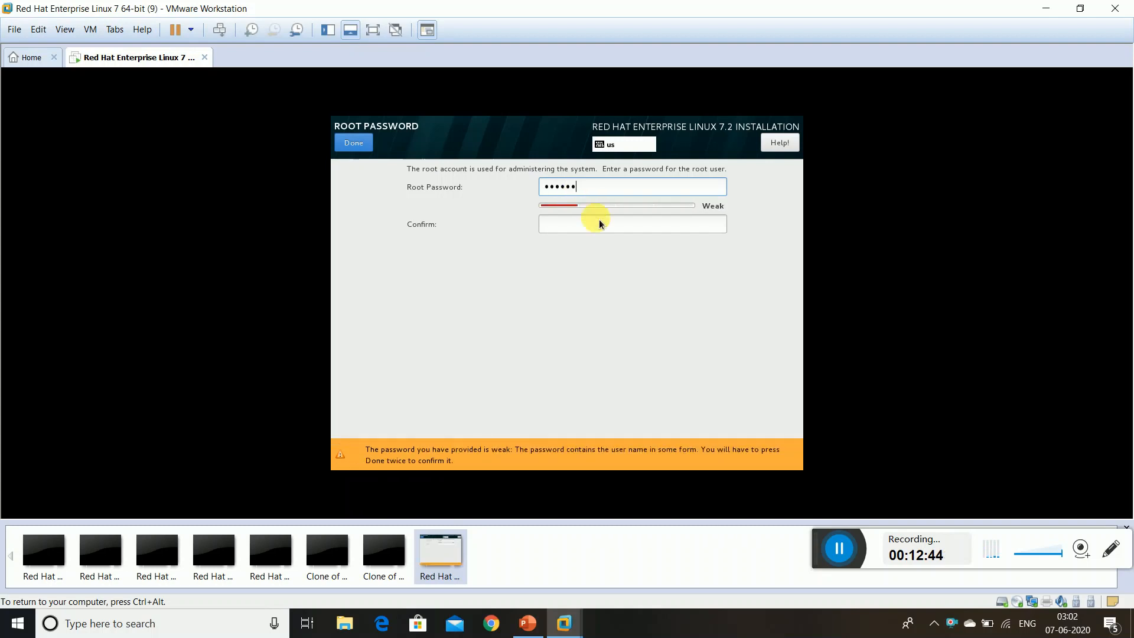
pyautogui.click(611, 233)
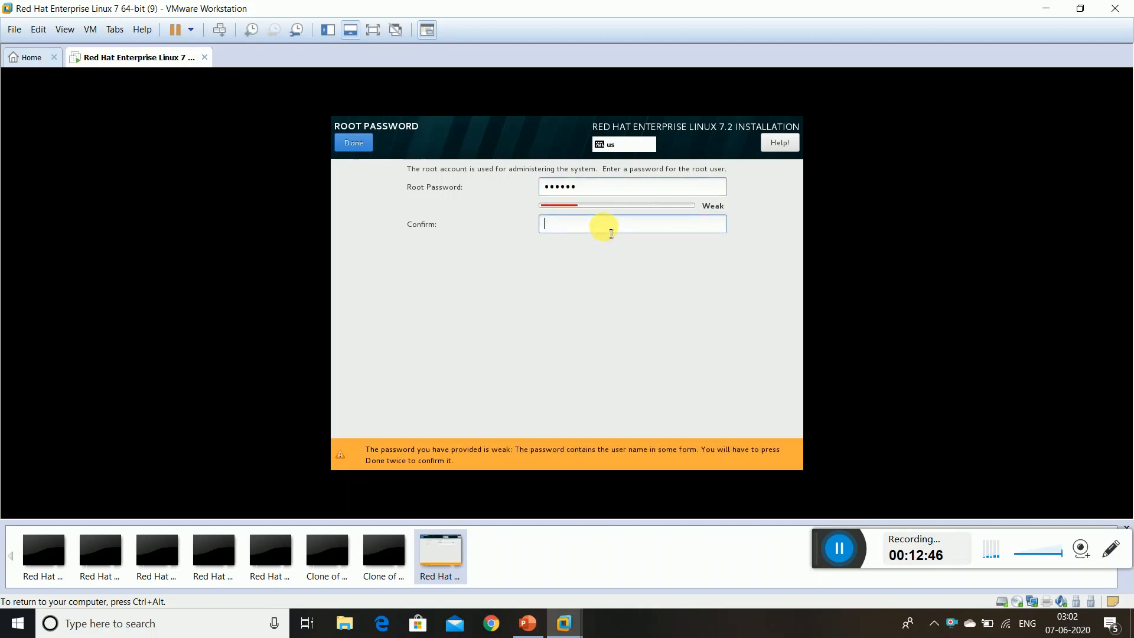
pyautogui.write('re')
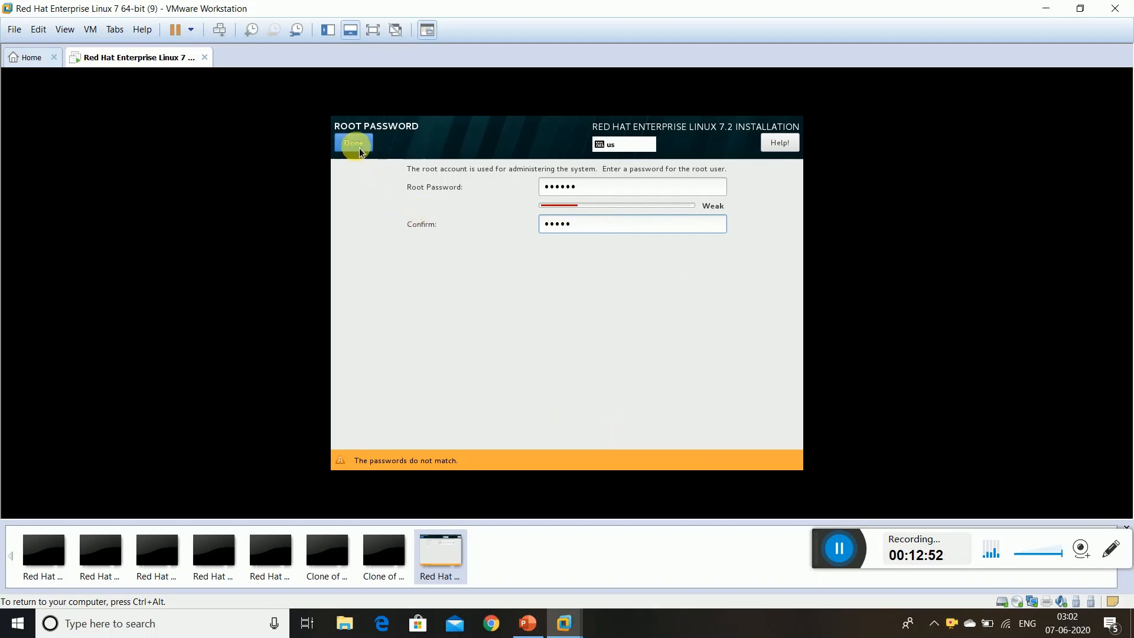
pyautogui.hotkey('ctrl', 'a')
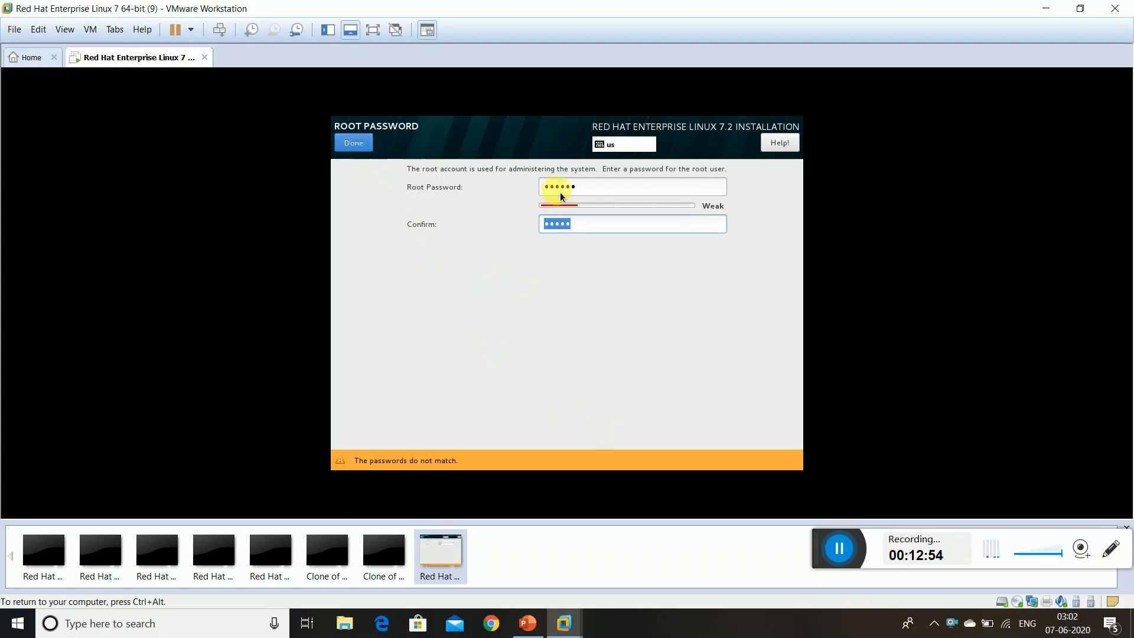
pyautogui.click(583, 231)
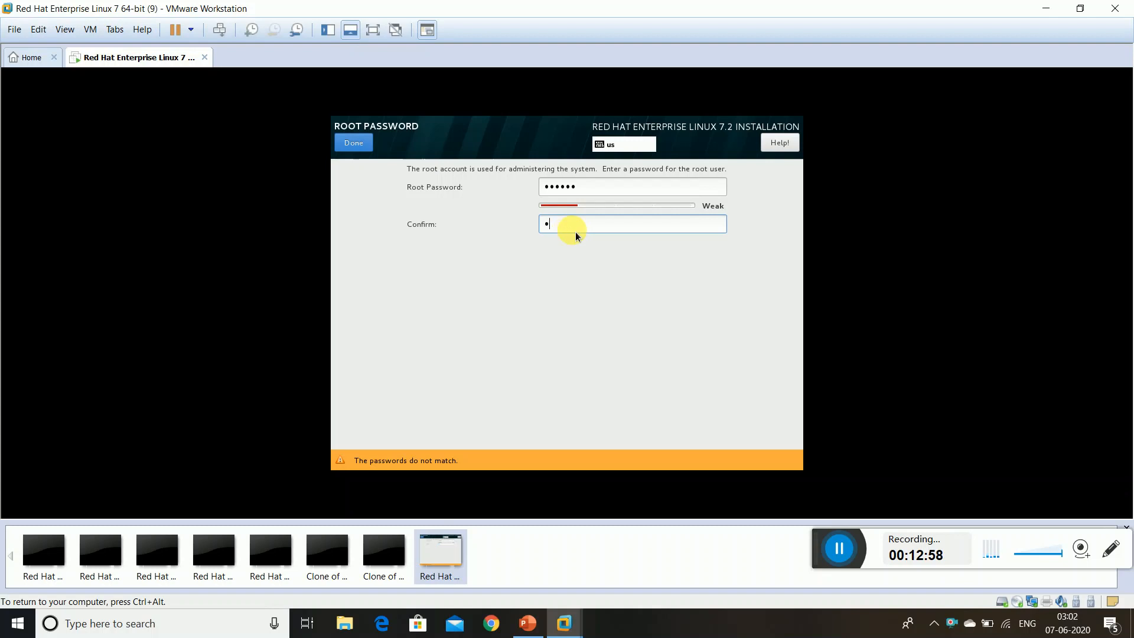
pyautogui.press('BackSpace')
pyautogui.write('rat')
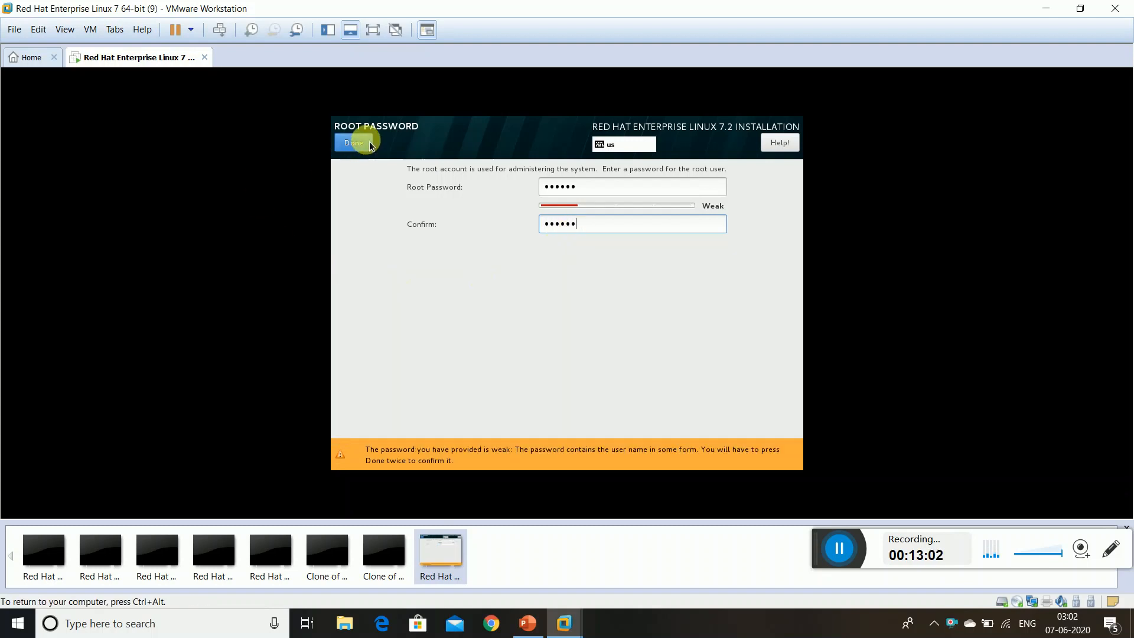
pyautogui.click(369, 144)
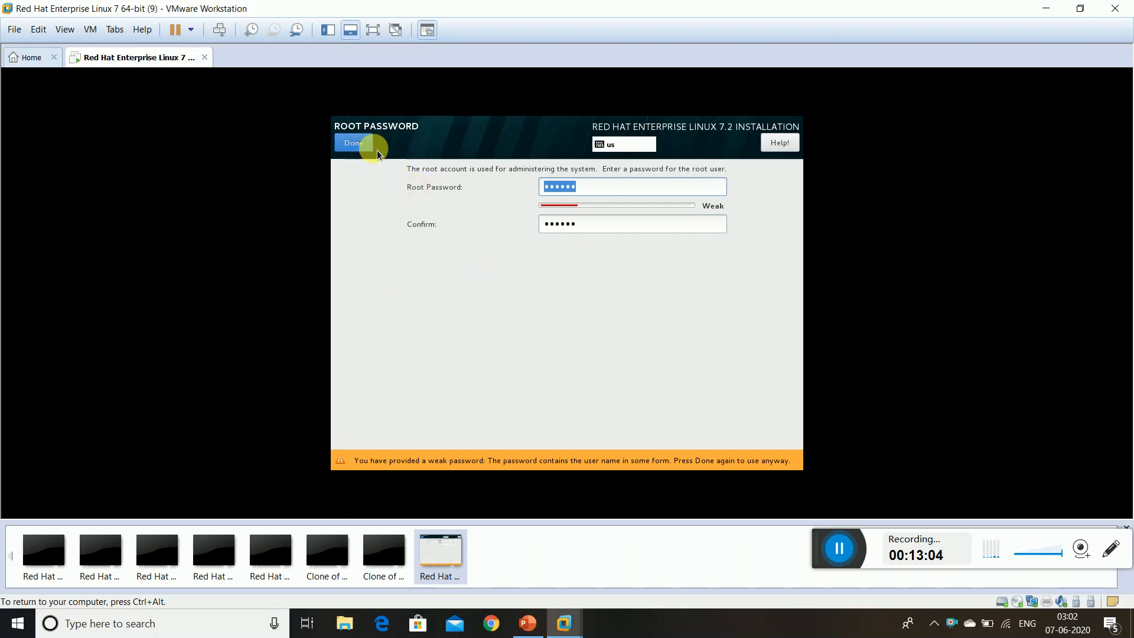
pyautogui.click(363, 143)
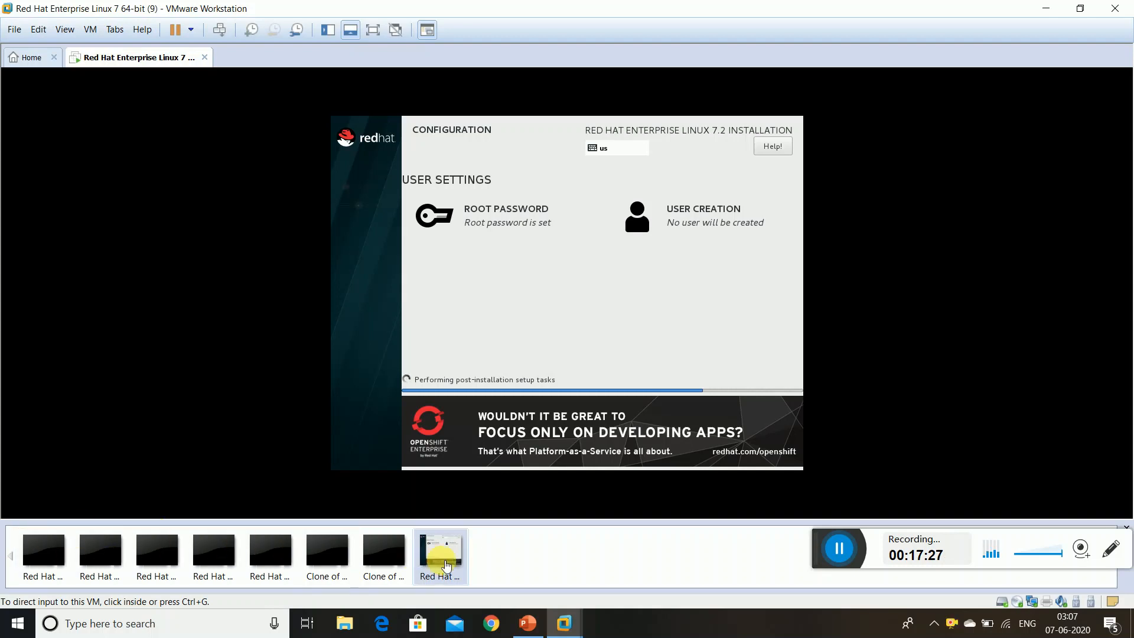
# Wait in the VM until package installation and post-install tasks finish and Complete! appears
pyautogui.click(696, 469)
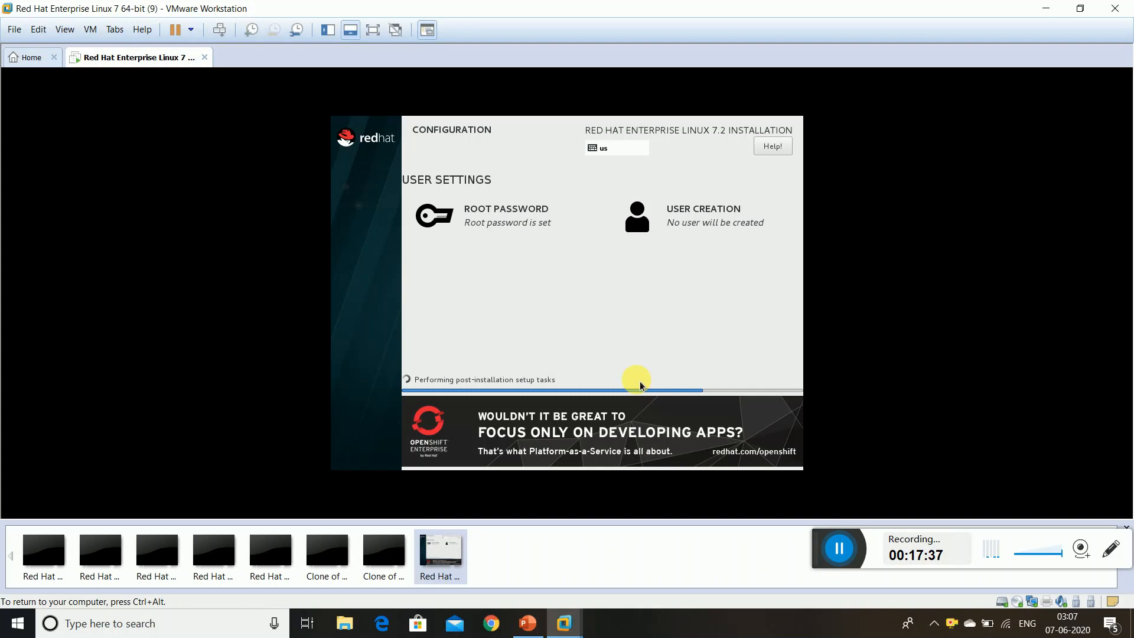
pyautogui.click(843, 561)
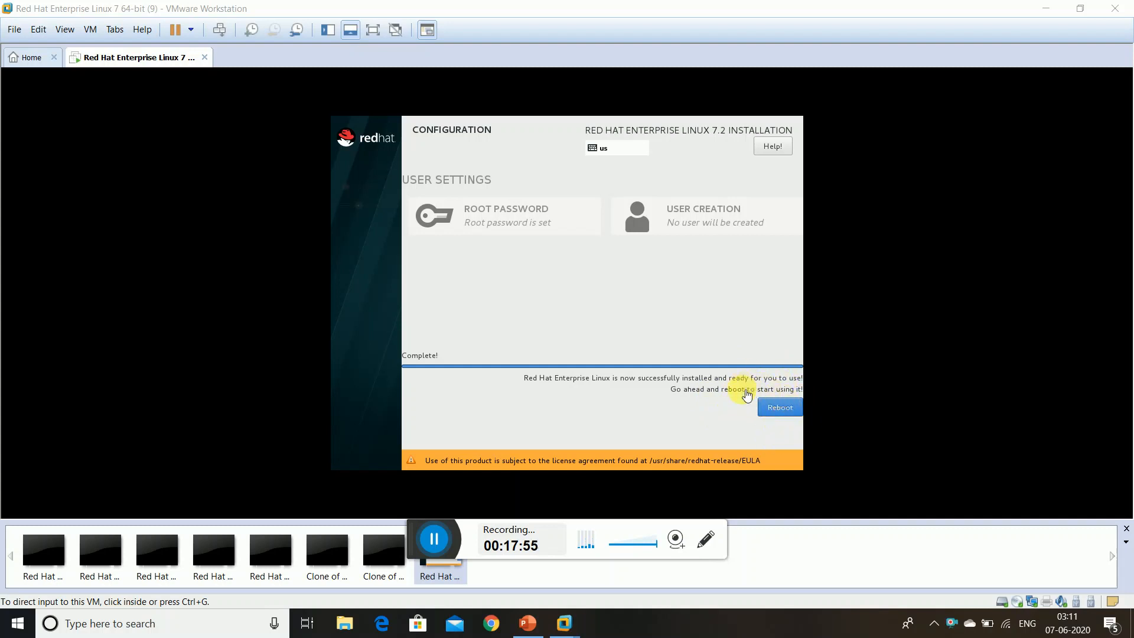
# Reboot into the newly installed RHEL 7.2 system and wait for the localhost login prompt
pyautogui.click(777, 414)
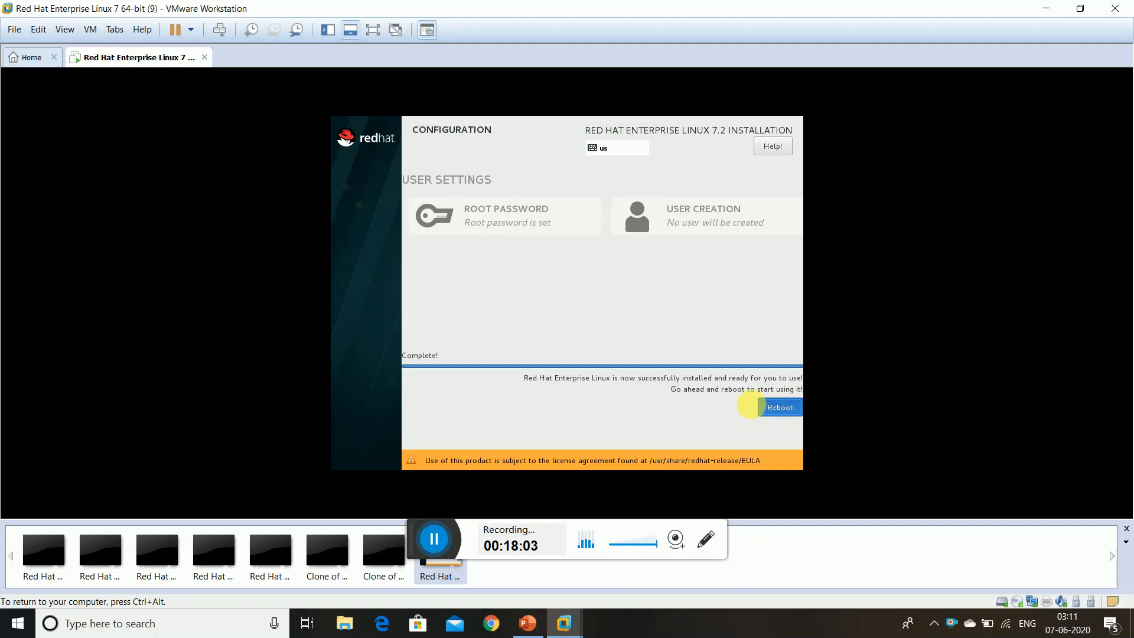
pyautogui.click(760, 405)
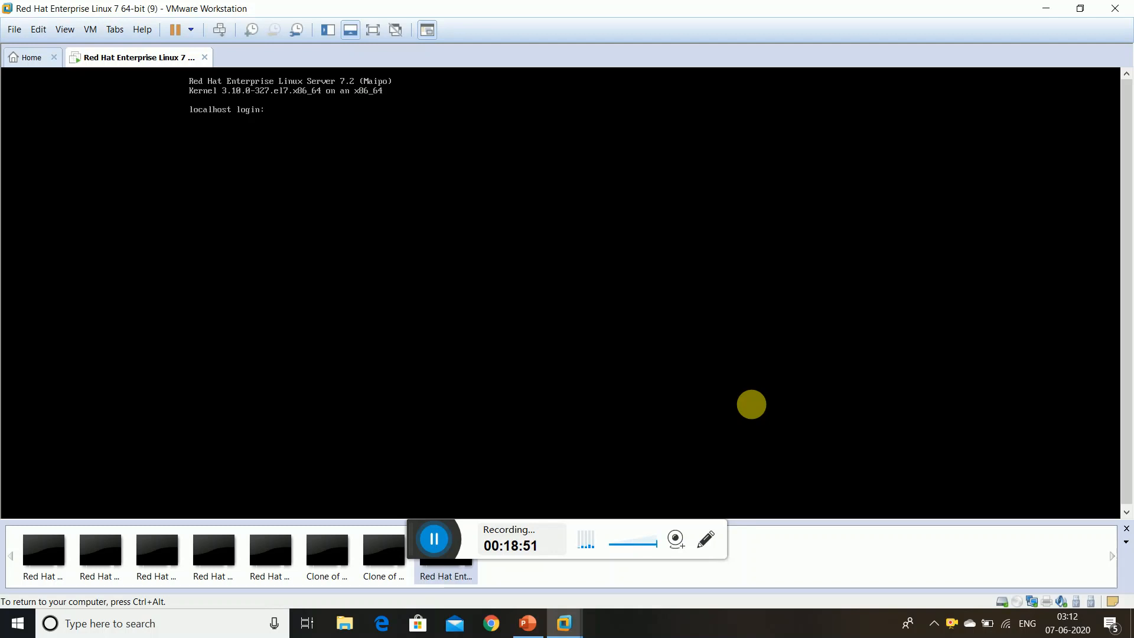
# Log in as root at the console with the root password and type the clear command
pyautogui.write('oot')
pyautogui.press('Return')
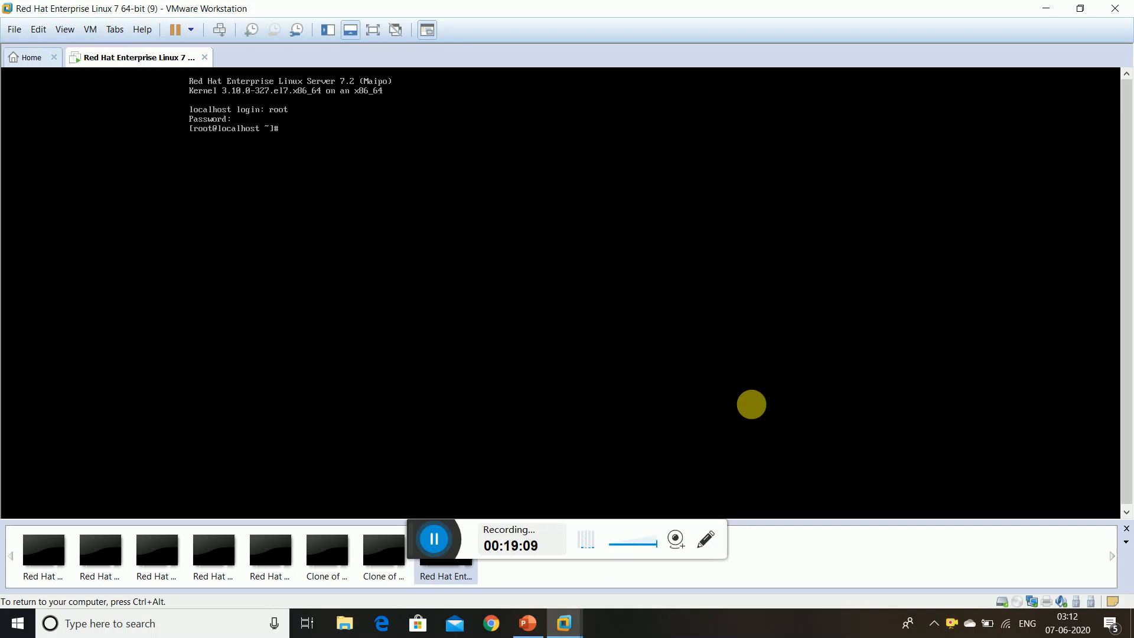
pyautogui.write('clear')
# Clear the console, list root's home directory with ls and ls -l showing anaconda-ks.cfg, then clear
pyautogui.press('Return')
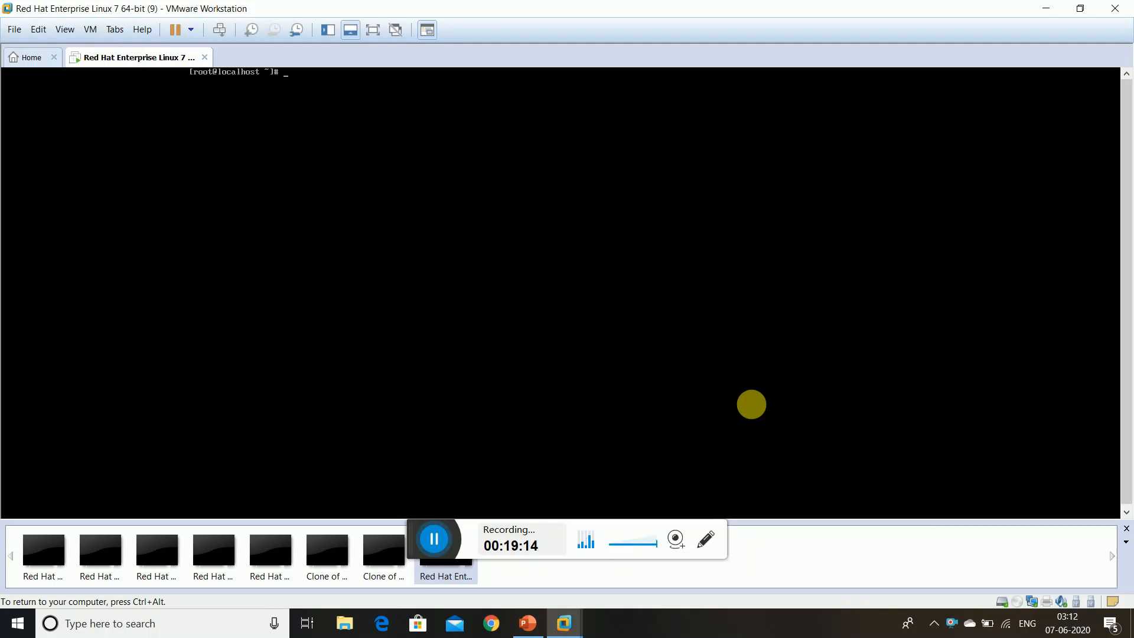
pyautogui.write('ls')
pyautogui.press('Return')
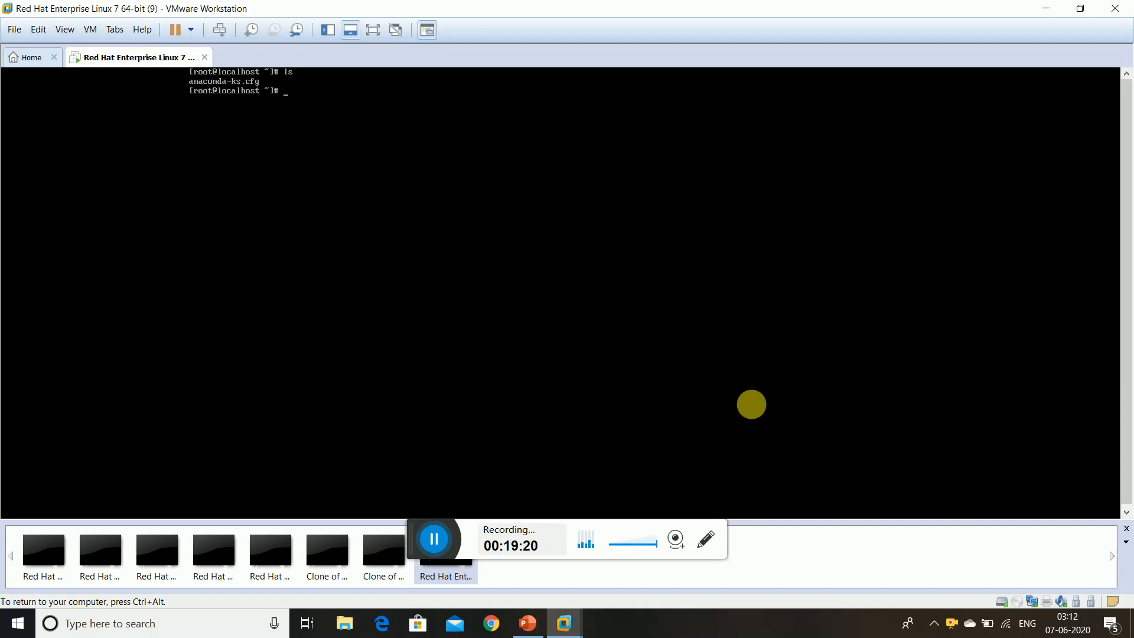
pyautogui.write('ls -')
pyautogui.write('l')
pyautogui.press('Return')
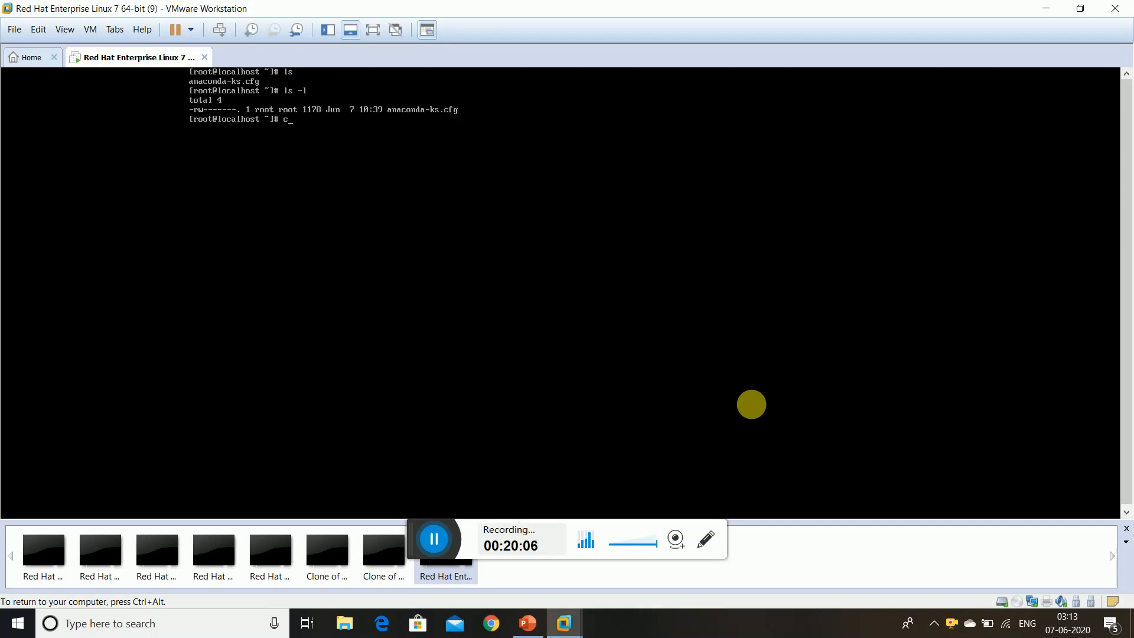
pyautogui.write('ear')
pyautogui.press('Return')
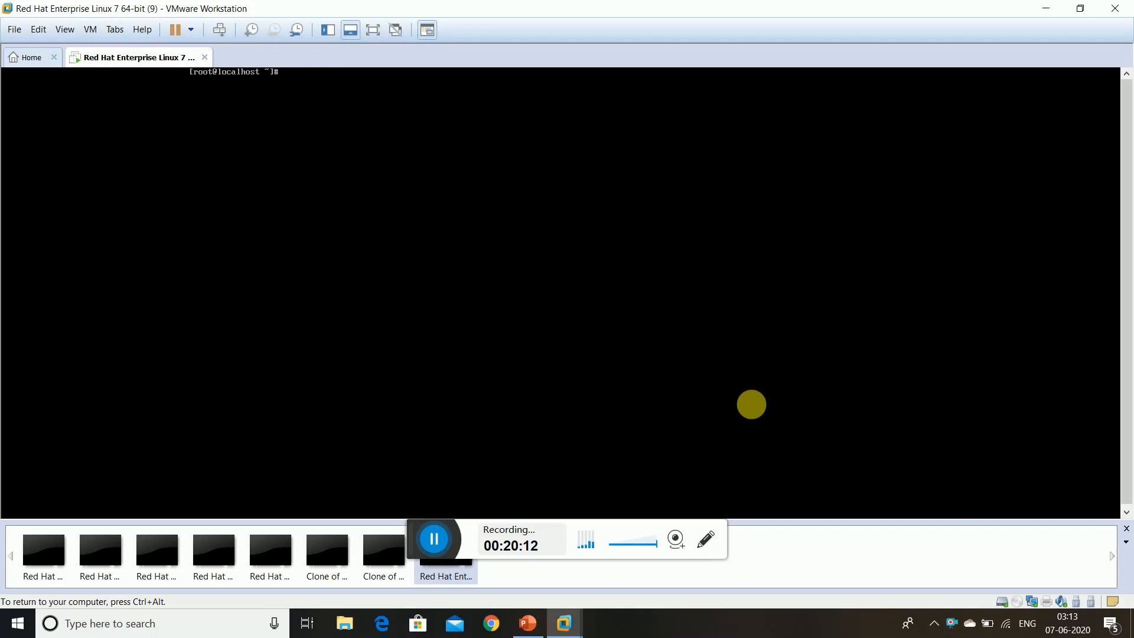